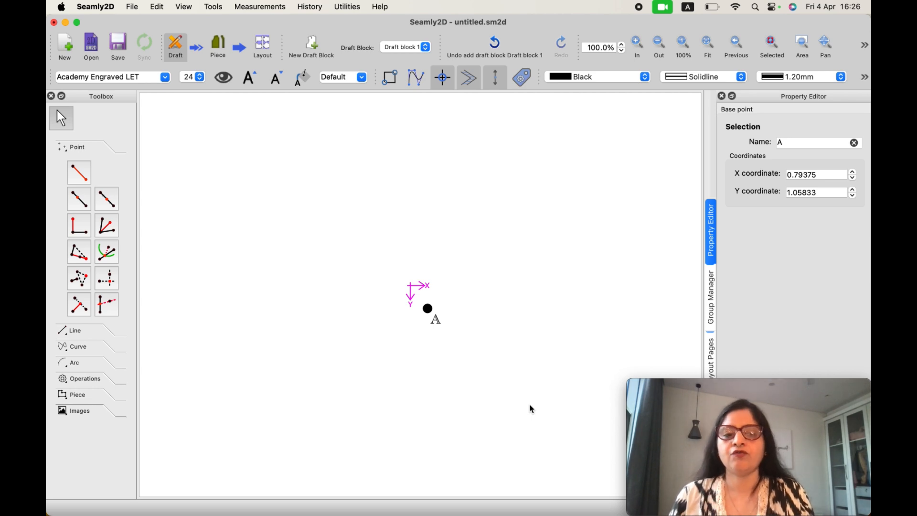
# Create a point 40 cm from point A at a 270° angle with the Point - Length and Angle tool.
pyautogui.click(78, 172)
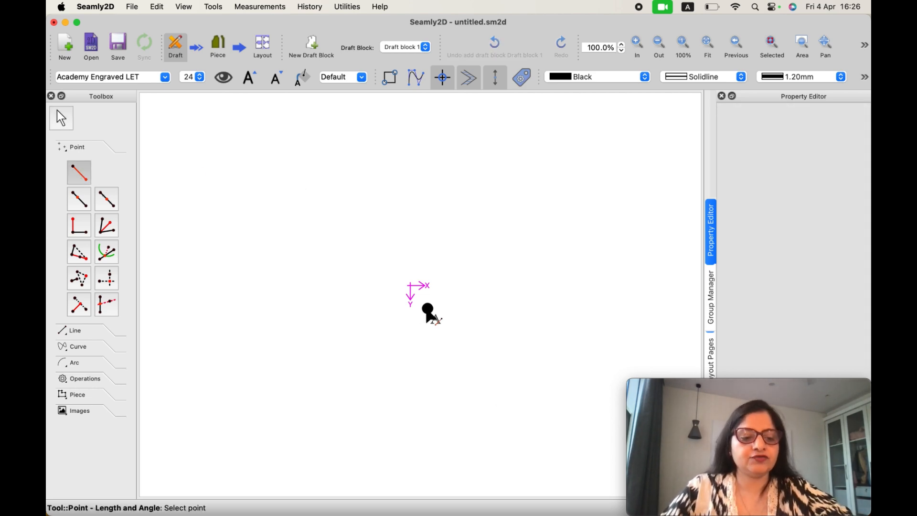
pyautogui.click(428, 310)
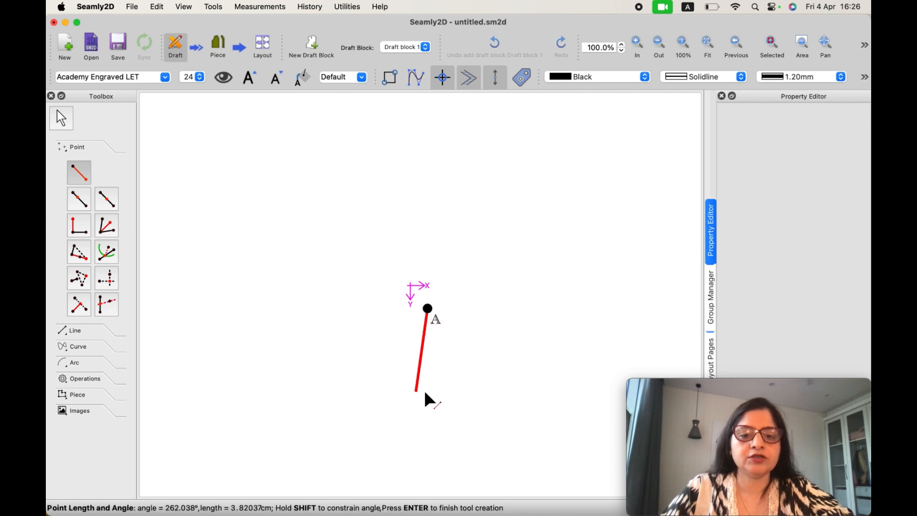
pyautogui.click(429, 438)
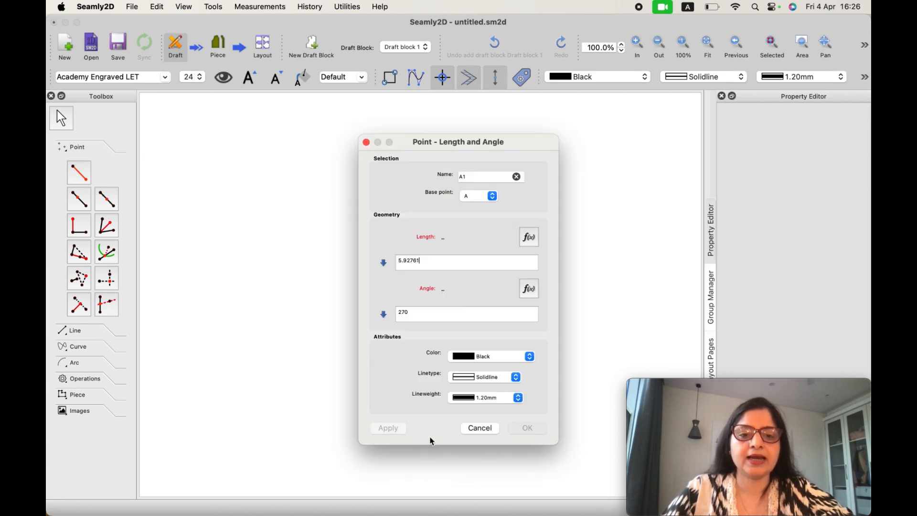
pyautogui.moveTo(421, 261); pyautogui.dragTo(385, 261)
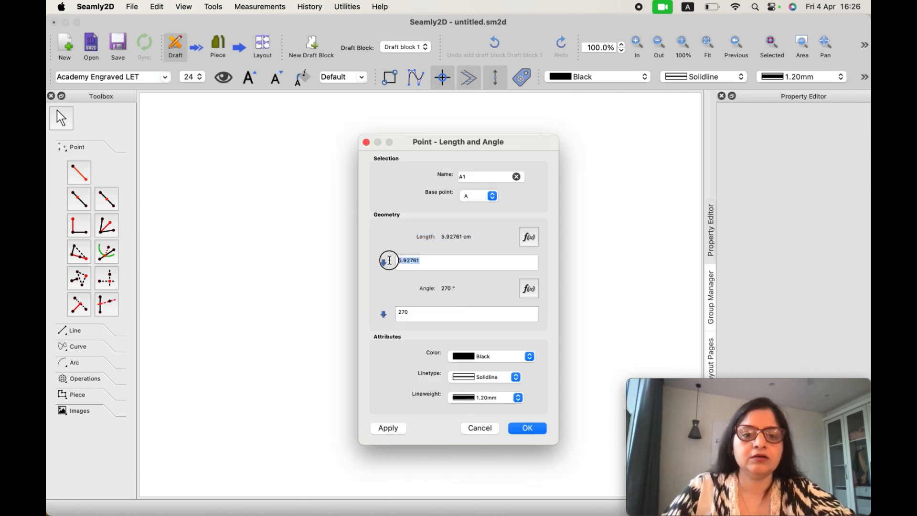
pyautogui.write('40')
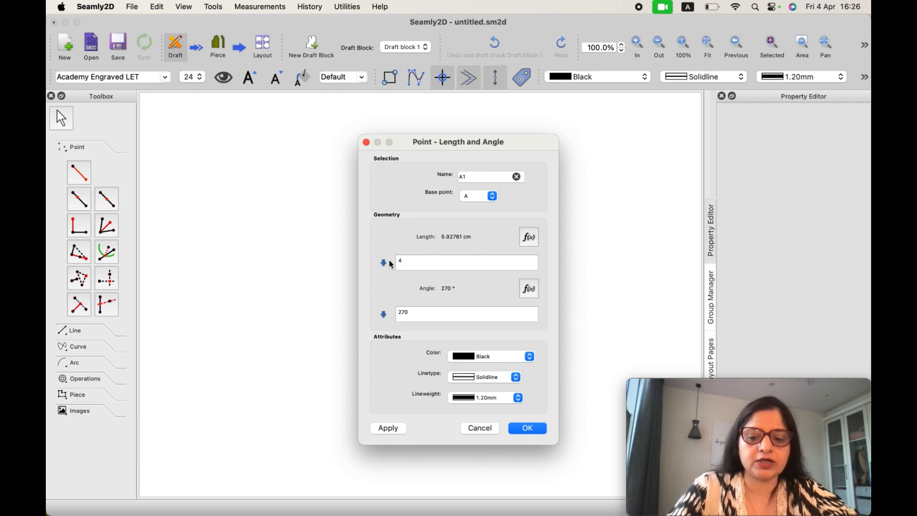
pyautogui.click(528, 428)
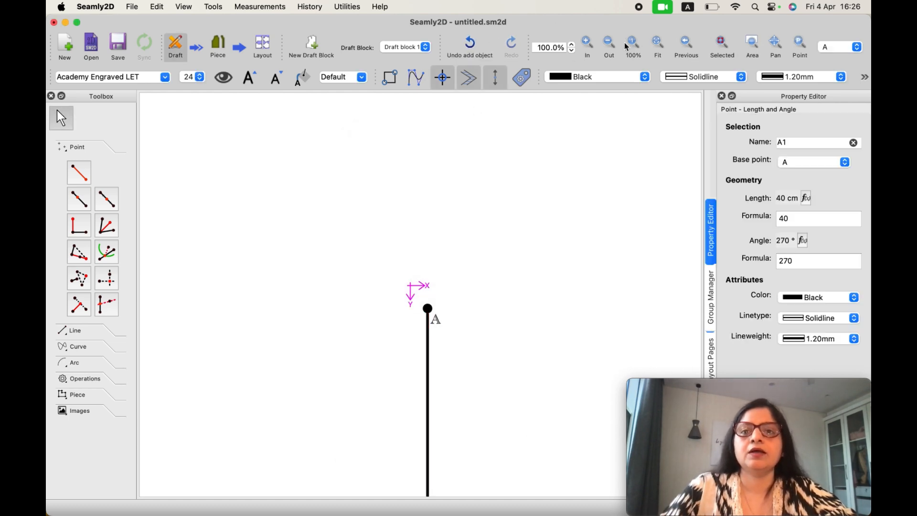
# Add a point 11 cm from point A at a 0° angle with the Point - Length and Angle tool.
pyautogui.click(659, 44)
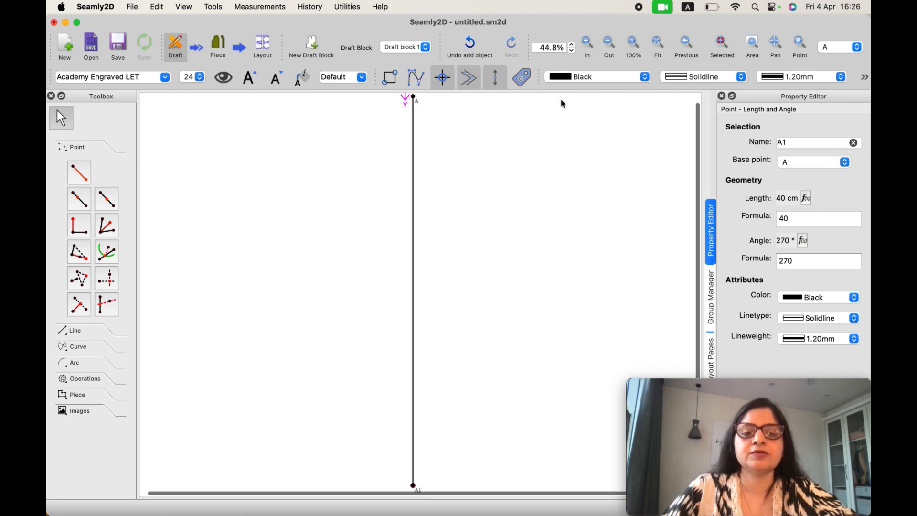
pyautogui.click(609, 42)
pyautogui.click(610, 41)
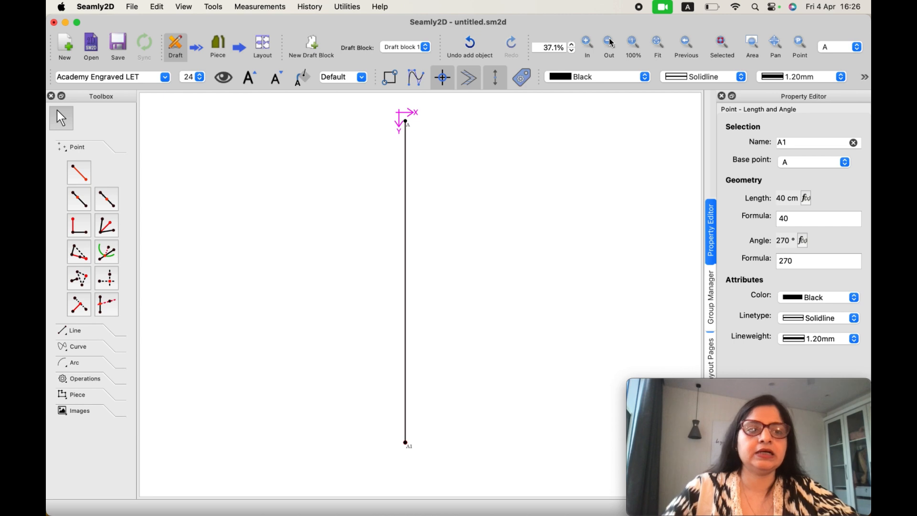
pyautogui.click(79, 173)
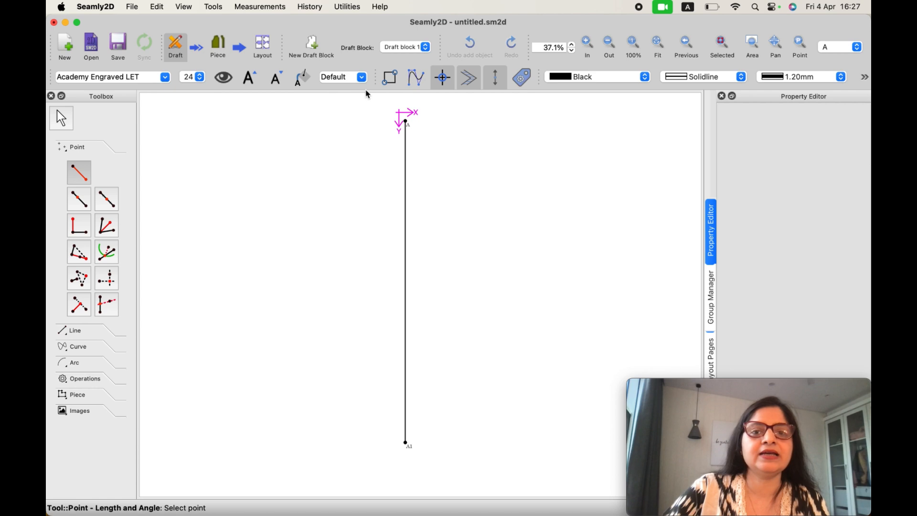
pyautogui.click(406, 121)
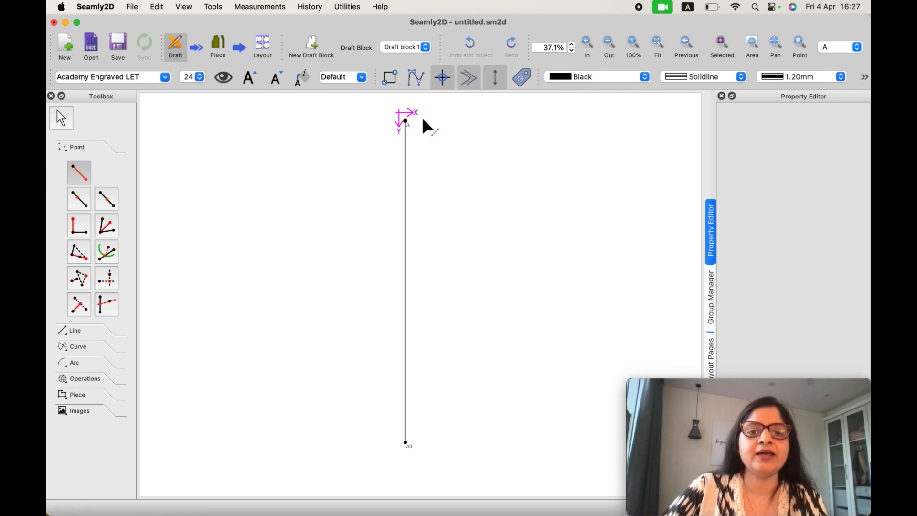
pyautogui.click(504, 122)
pyautogui.moveTo(422, 260); pyautogui.dragTo(398, 260)
pyautogui.write('11')
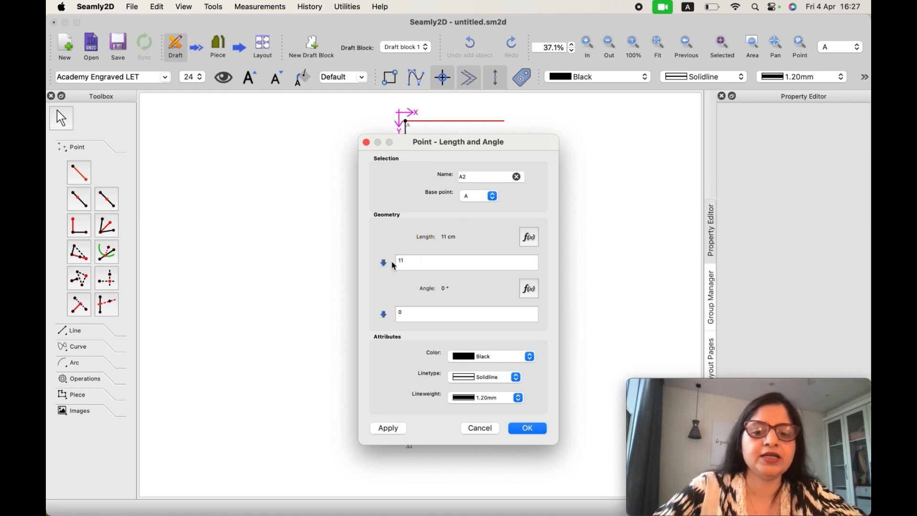
pyautogui.click(519, 430)
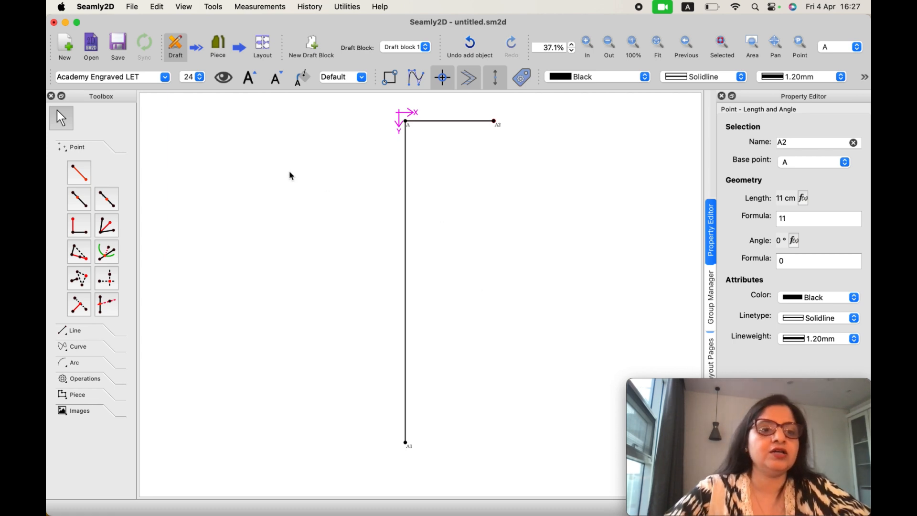
# Place a point on the line from A to A1, 11 cm from A, with the Point - On Line tool.
pyautogui.click(81, 204)
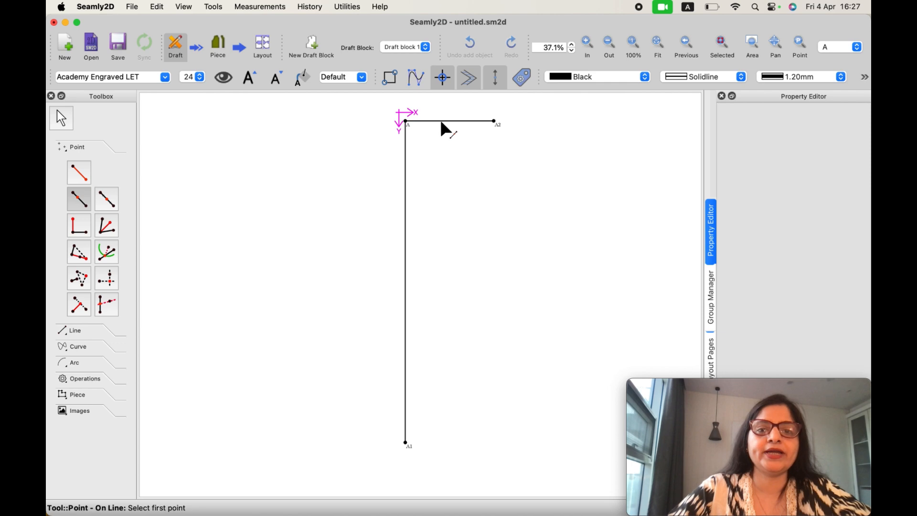
pyautogui.click(405, 121)
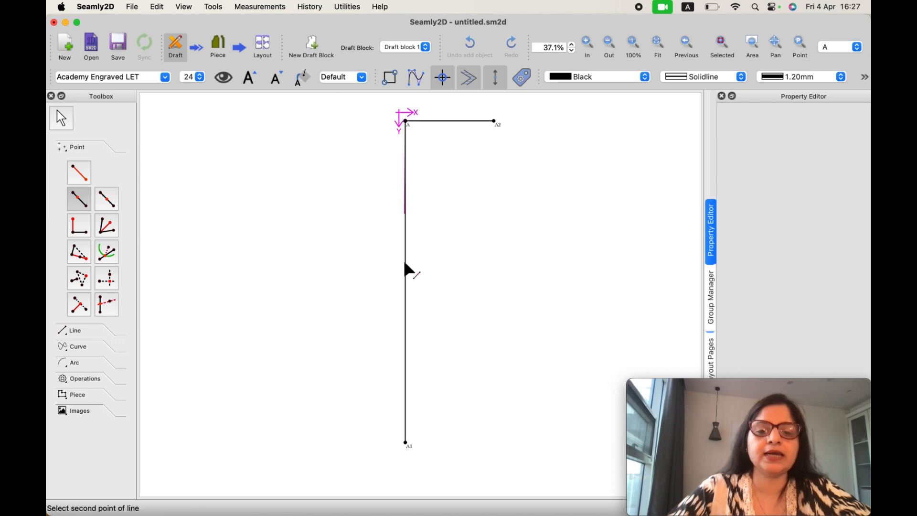
pyautogui.click(406, 443)
pyautogui.click(410, 286)
pyautogui.write('11')
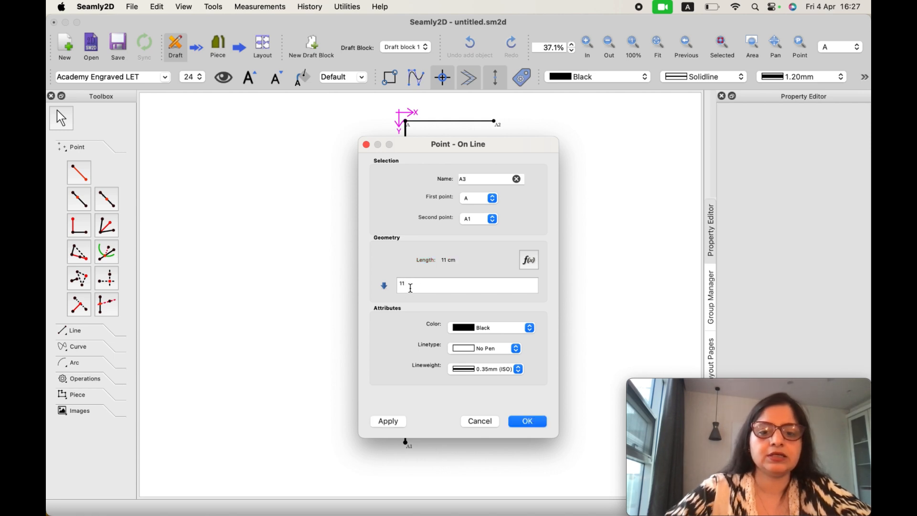
pyautogui.click(528, 421)
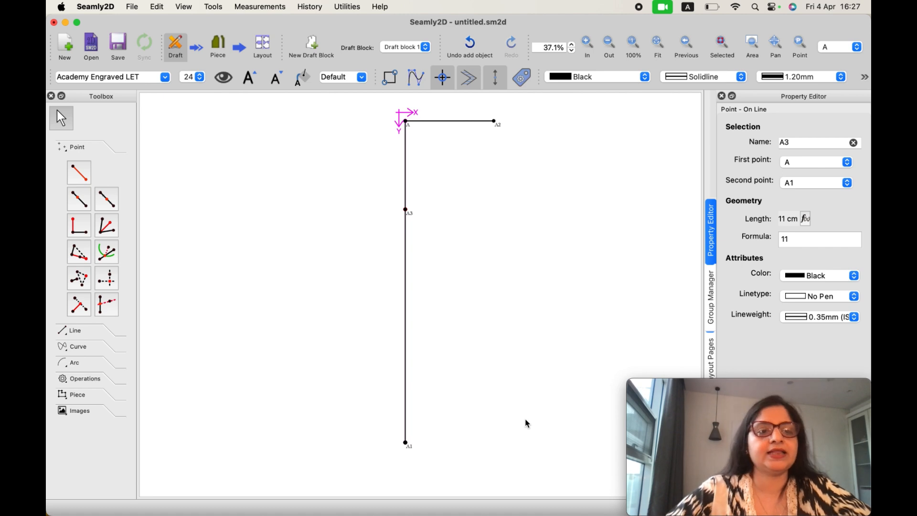
# Create two Intersect XY points vertically aligned with A2, one level with A3 and one level with A1.
pyautogui.click(107, 278)
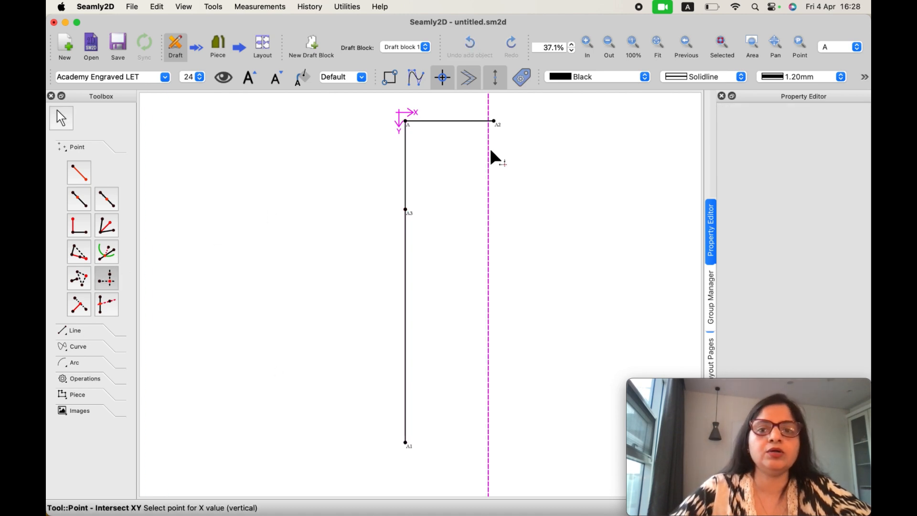
pyautogui.click(494, 122)
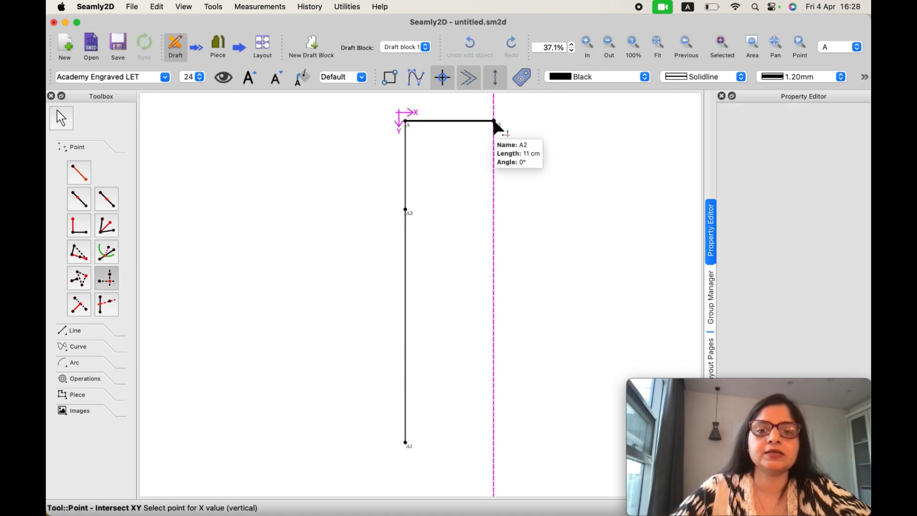
pyautogui.click(405, 209)
pyautogui.click(107, 278)
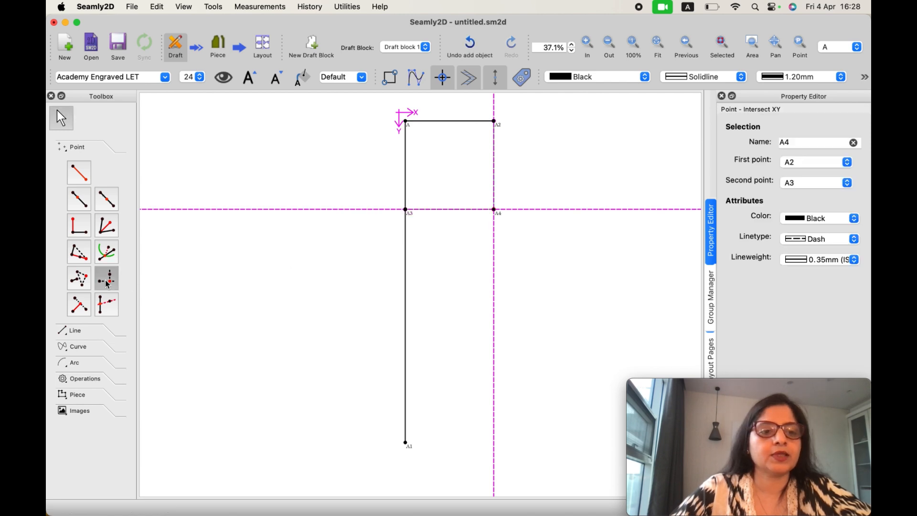
pyautogui.click(494, 122)
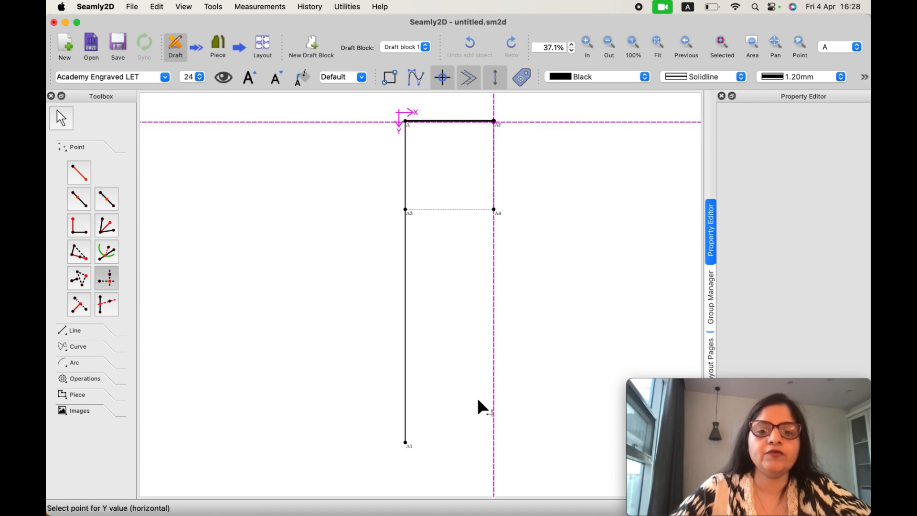
pyautogui.click(406, 442)
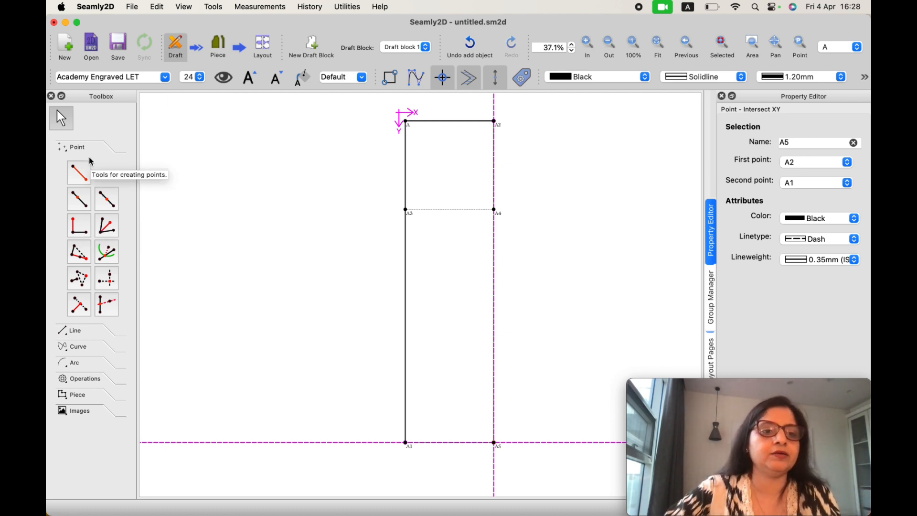
# Add a point 13.33 cm from A3 at a 0° angle, extending horizontally past A4.
pyautogui.click(78, 172)
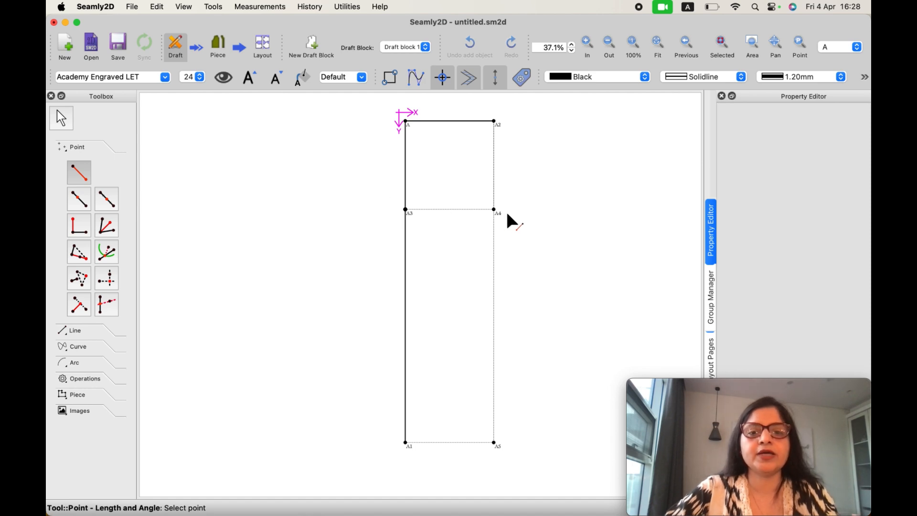
pyautogui.moveTo(405, 209); pyautogui.dragTo(530, 209)
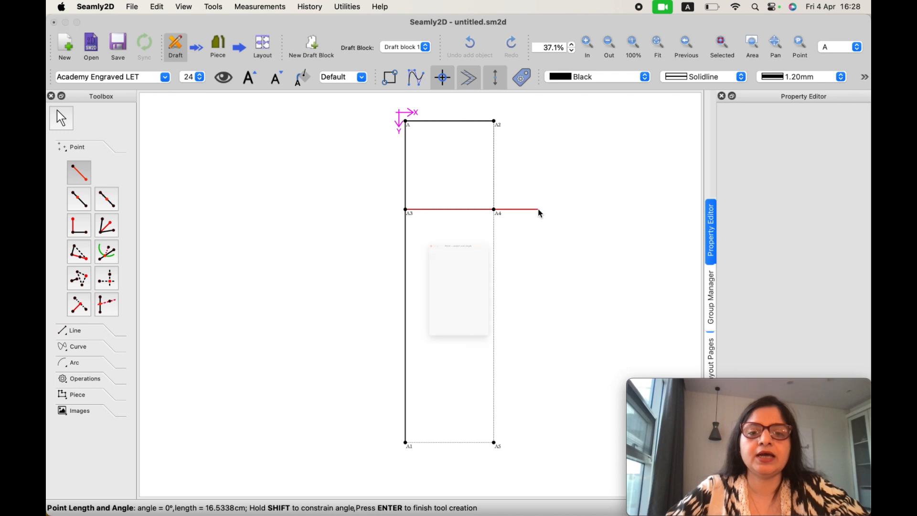
pyautogui.click(538, 210)
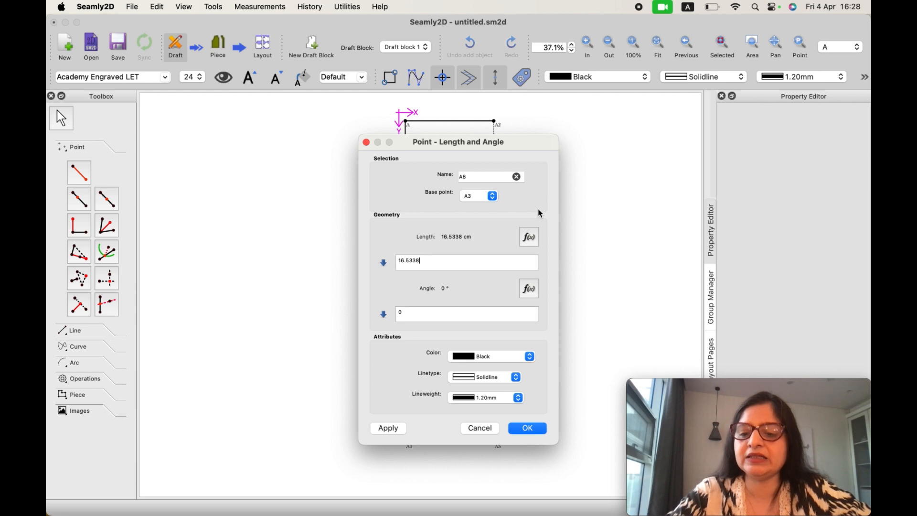
pyautogui.press('BackSpace')
pyautogui.press('BackSpace')
pyautogui.press('BackSpace')
pyautogui.press('BackSpace')
pyautogui.press('BackSpace')
pyautogui.press('BackSpace')
pyautogui.press('BackSpace')
pyautogui.write('1')
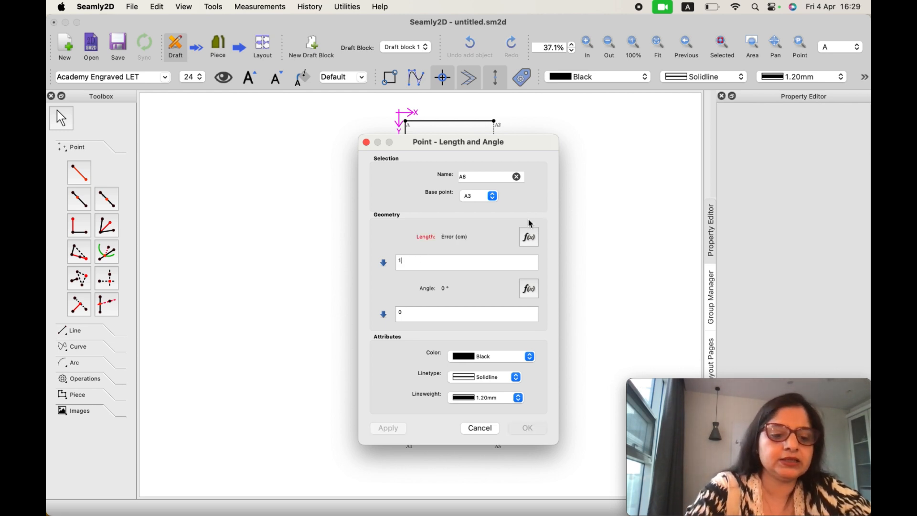
pyautogui.write('3.33')
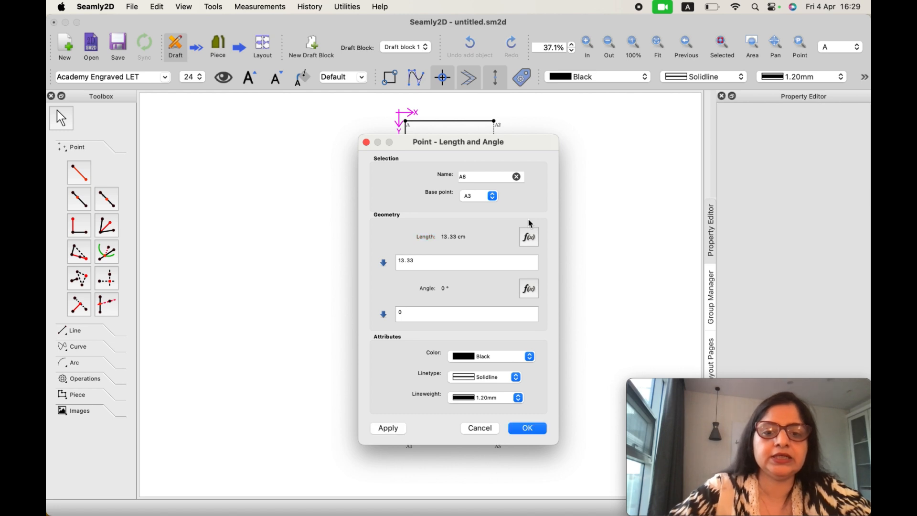
pyautogui.click(514, 431)
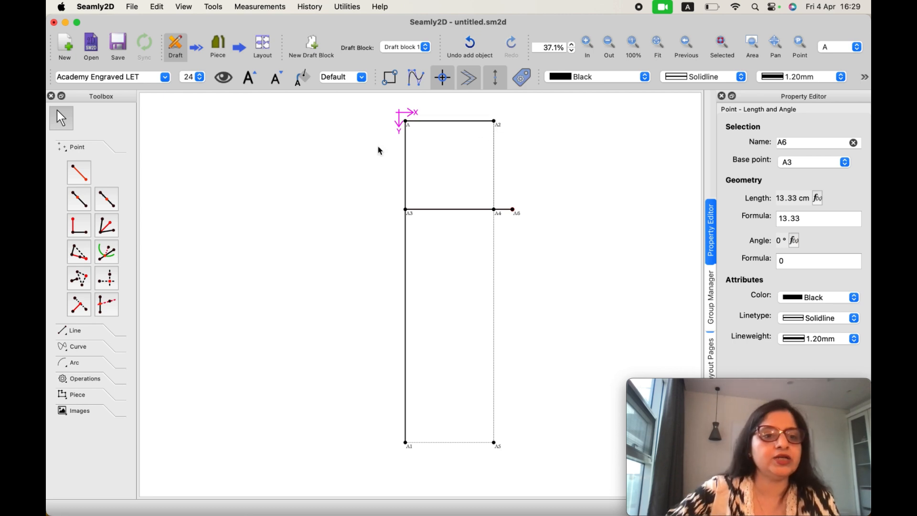
# Add a point 1 cm from A4 at a 45° angle with the Point - Length and Angle tool.
pyautogui.click(80, 174)
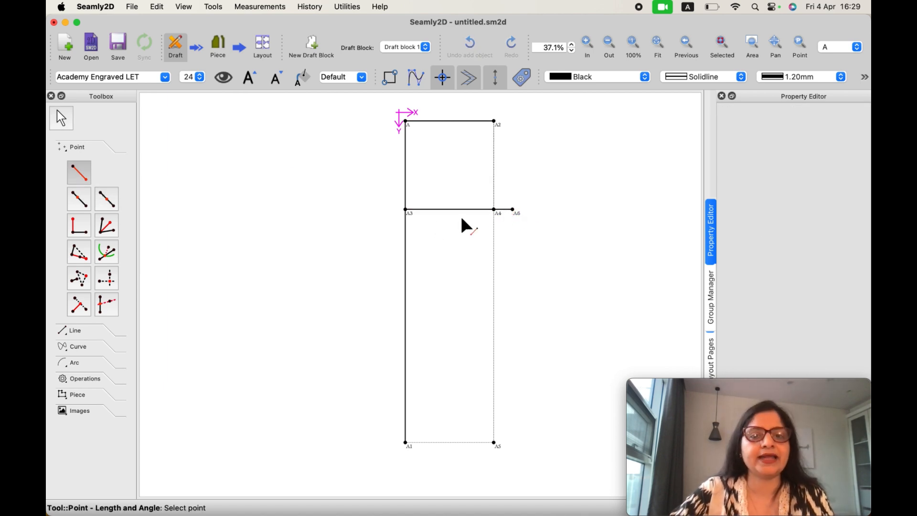
pyautogui.click(494, 209)
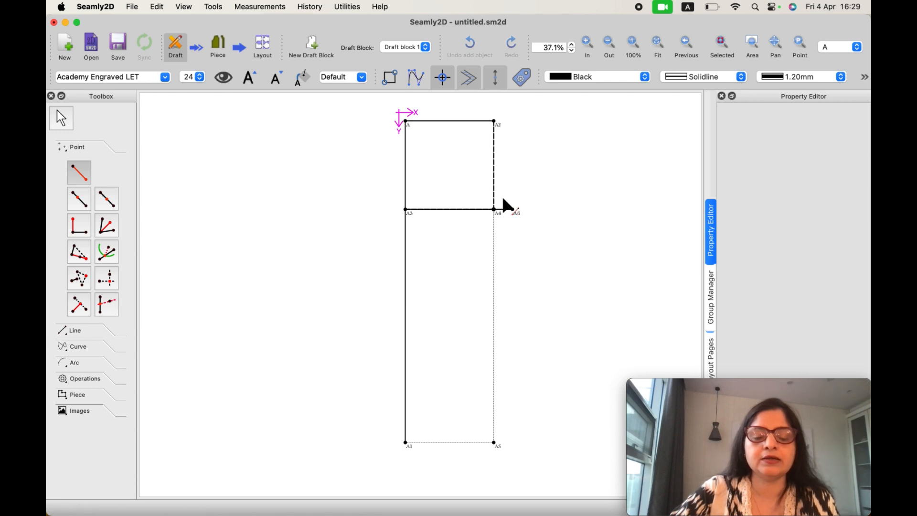
pyautogui.click(503, 199)
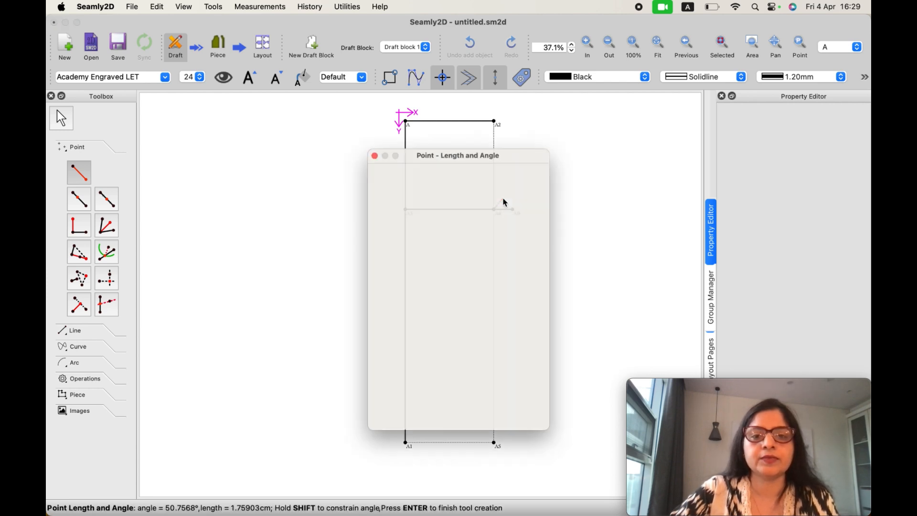
pyautogui.moveTo(423, 313); pyautogui.dragTo(380, 313)
pyautogui.write('45')
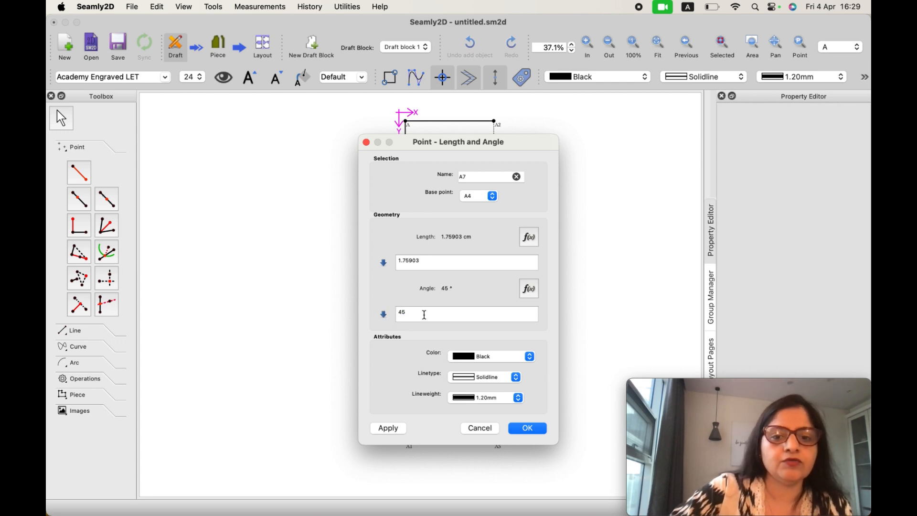
pyautogui.click(424, 262)
pyautogui.press('BackSpace')
pyautogui.press('BackSpace')
pyautogui.press('BackSpace')
pyautogui.press('BackSpace')
pyautogui.press('BackSpace')
pyautogui.press('BackSpace')
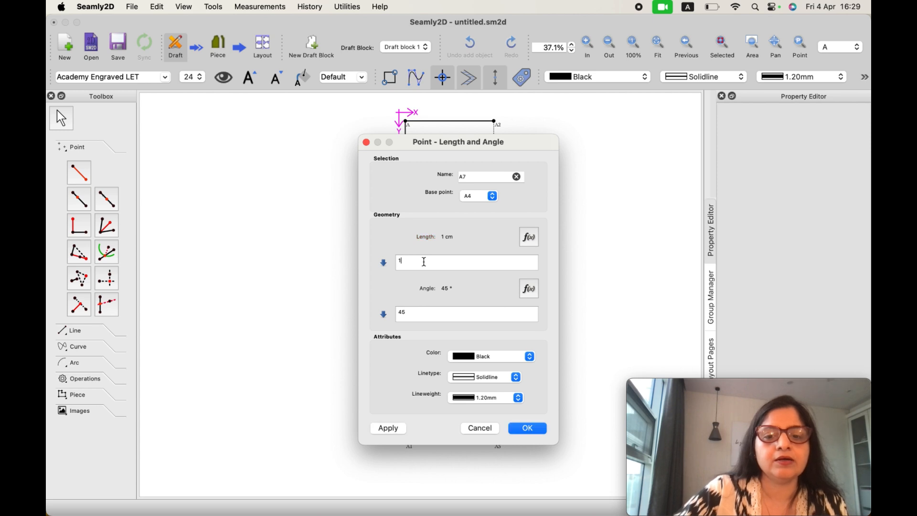
pyautogui.click(517, 427)
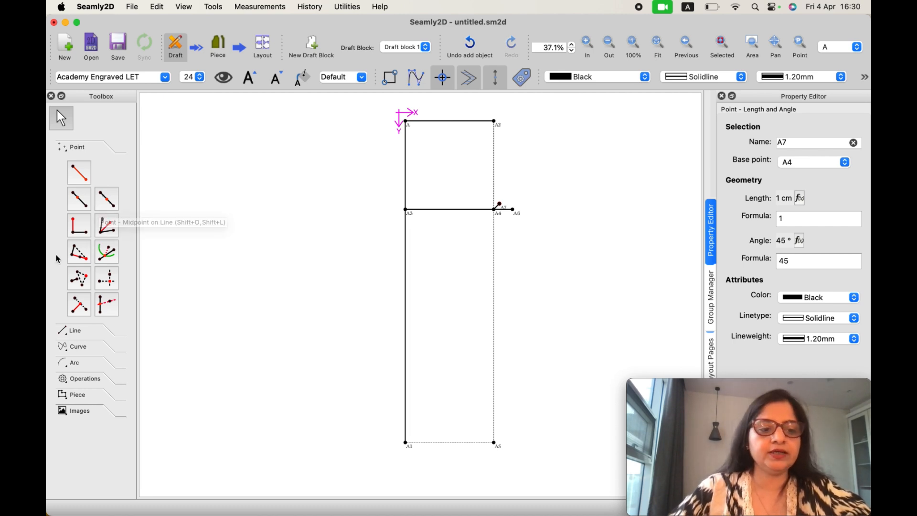
# Draw a fixed curve from A8 to A6, with A4 as its second point and A6 as its third.
pyautogui.click(67, 352)
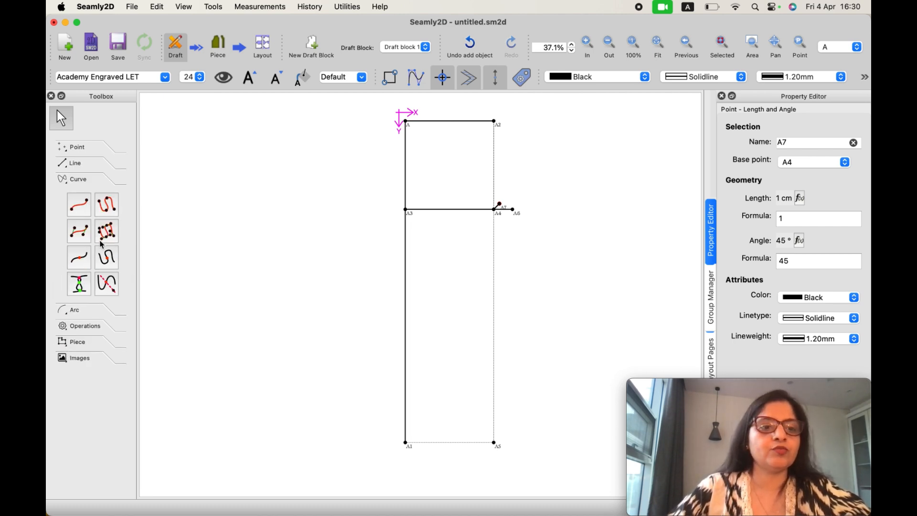
pyautogui.click(81, 232)
pyautogui.scroll(2, 525, 117)
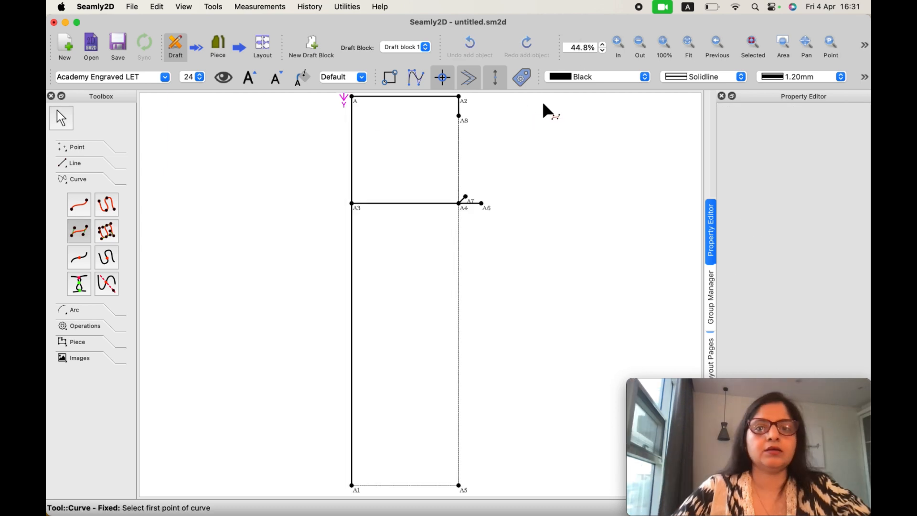
pyautogui.click(458, 115)
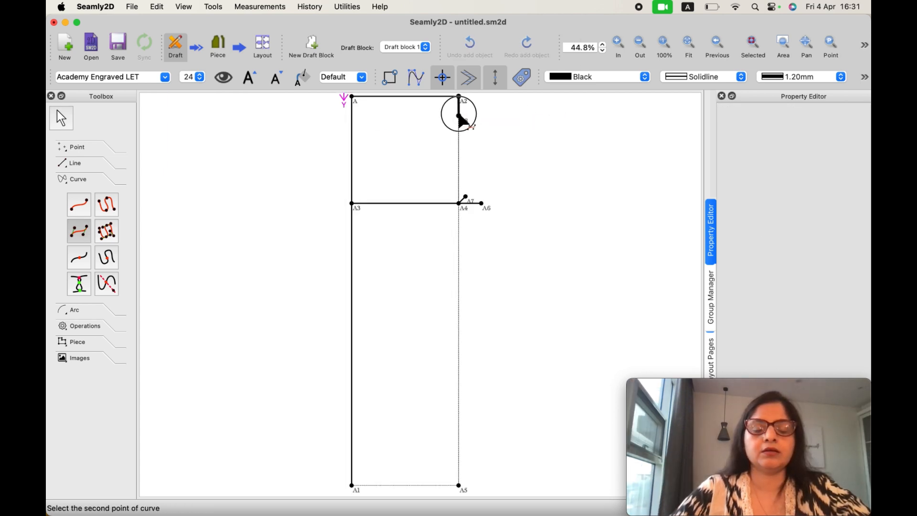
pyautogui.click(459, 204)
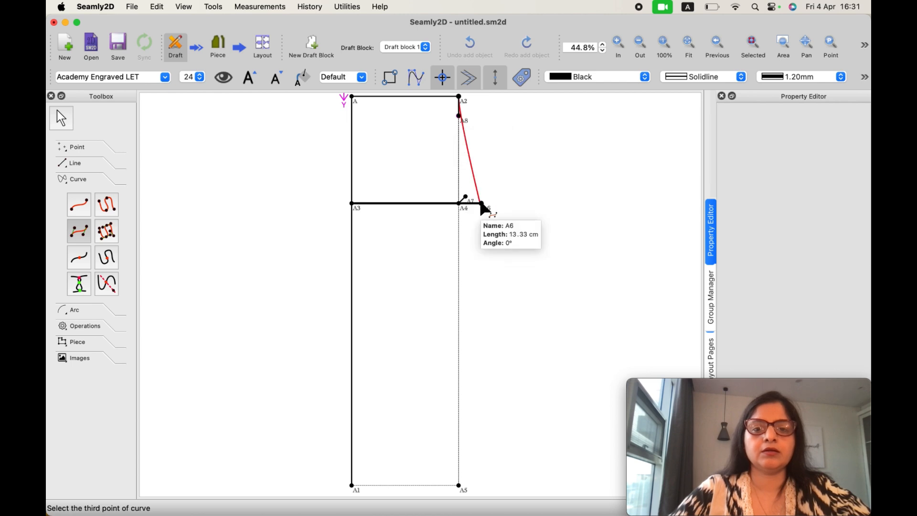
pyautogui.click(482, 204)
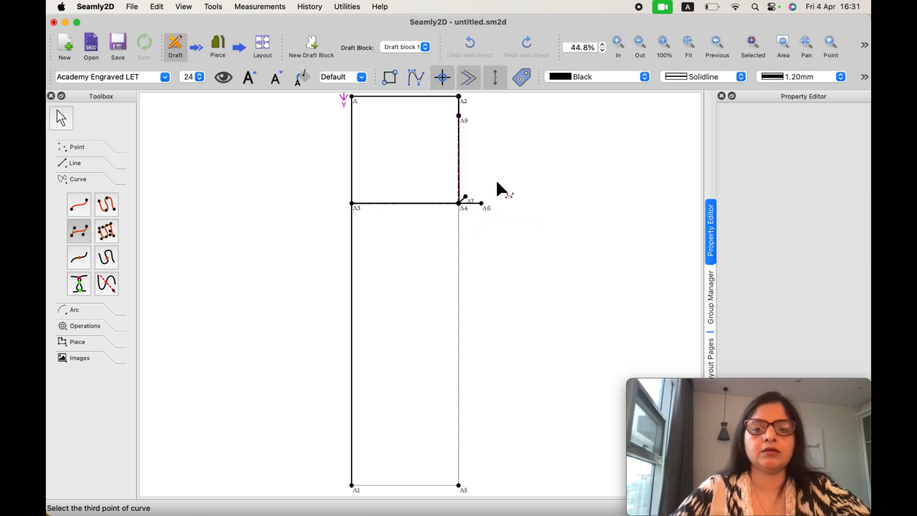
pyautogui.click(482, 204)
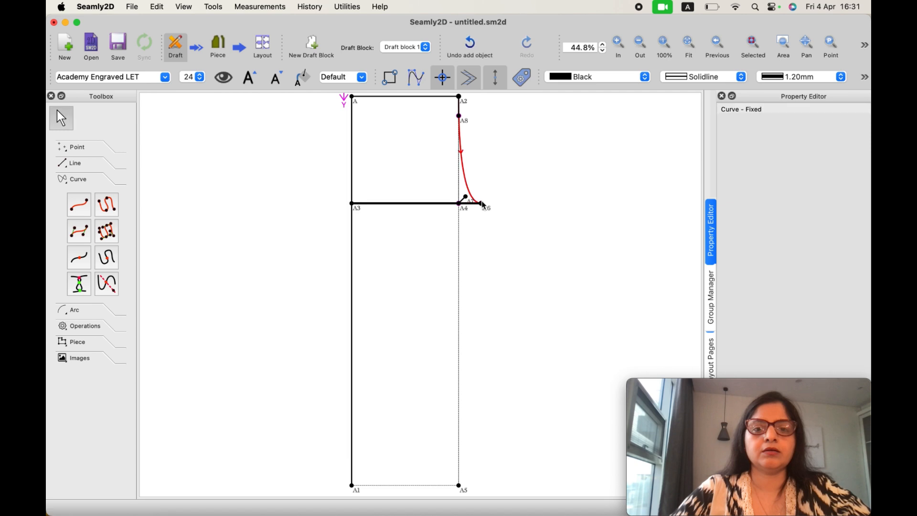
pyautogui.click(520, 161)
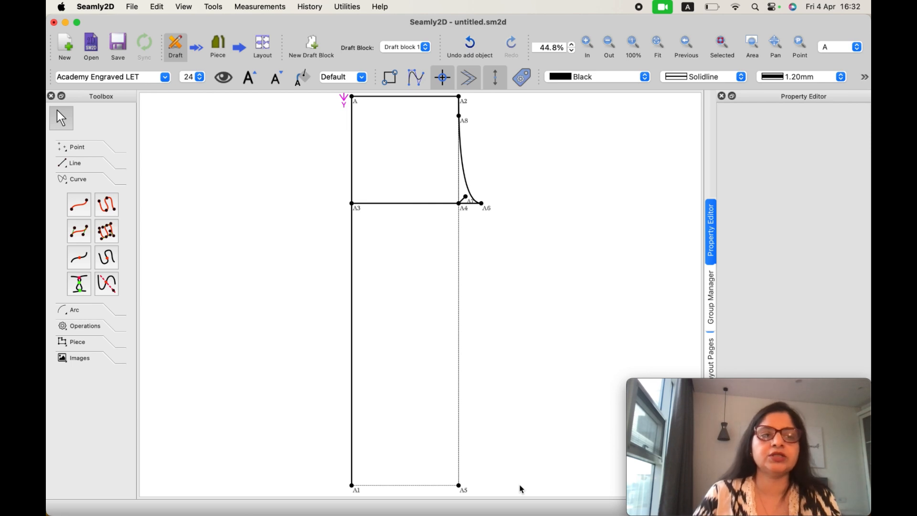
# Add a point 5 cm from A5 at a 0° angle, extending the base line outward, with Point - Length and Angle.
pyautogui.click(79, 149)
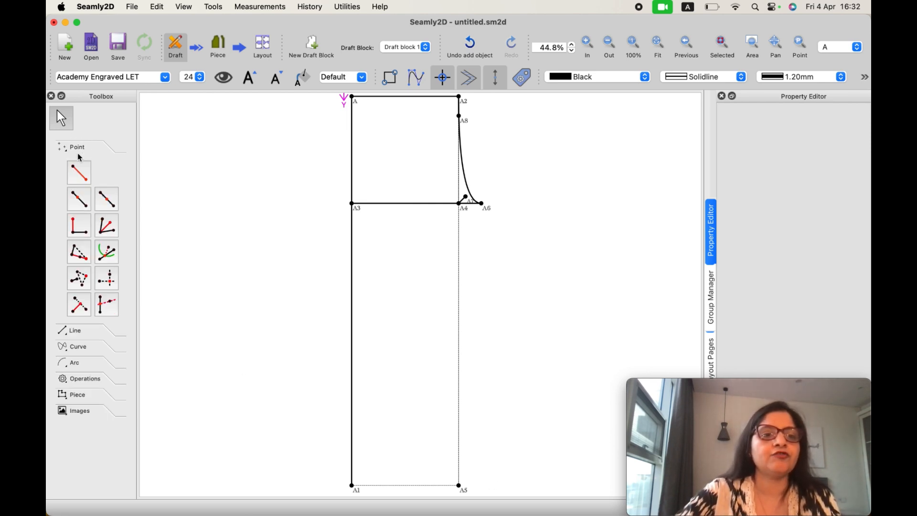
pyautogui.click(79, 173)
pyautogui.moveTo(674, 459)
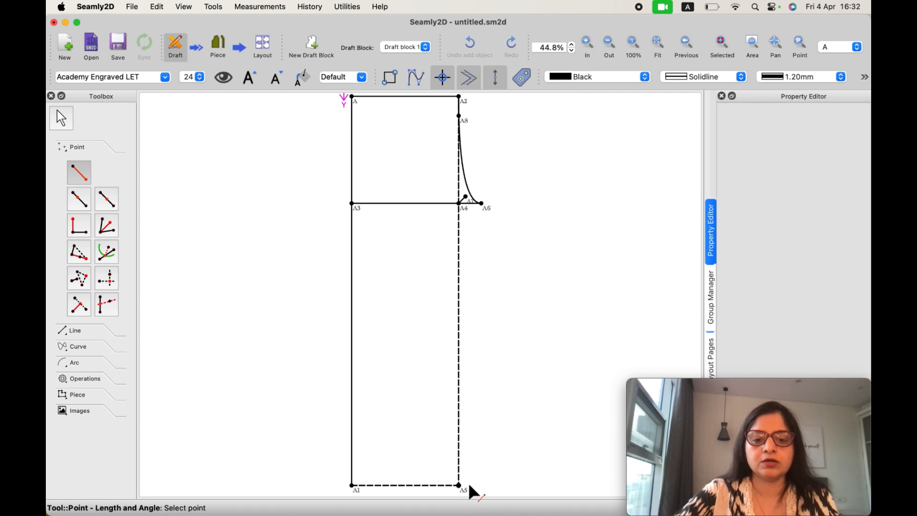
pyautogui.click(468, 484)
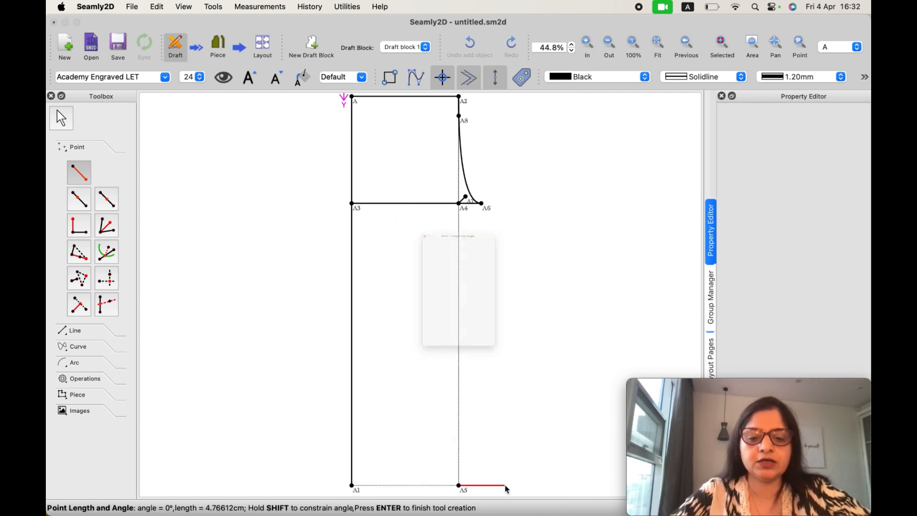
pyautogui.click(505, 485)
pyautogui.press('BackSpace')
pyautogui.press('BackSpace')
pyautogui.press('BackSpace')
pyautogui.press('BackSpace')
pyautogui.press('BackSpace')
pyautogui.press('BackSpace')
pyautogui.press('BackSpace')
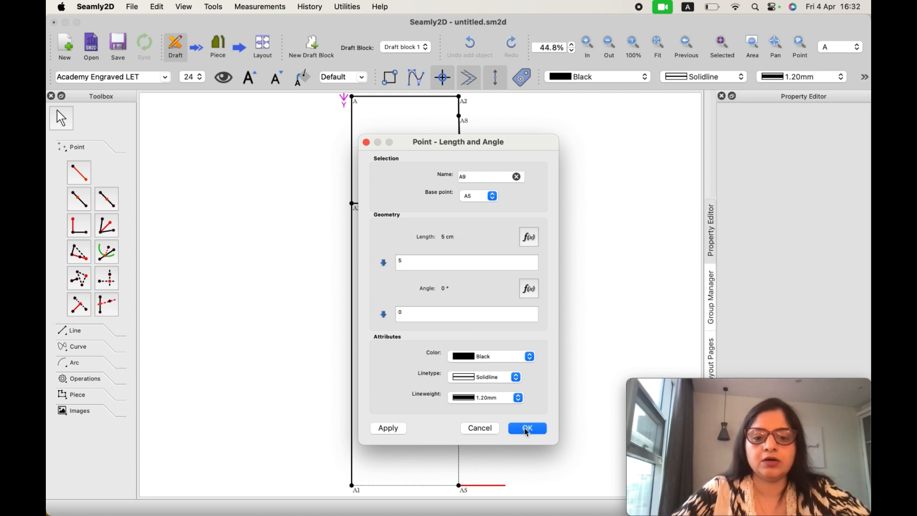
pyautogui.click(528, 428)
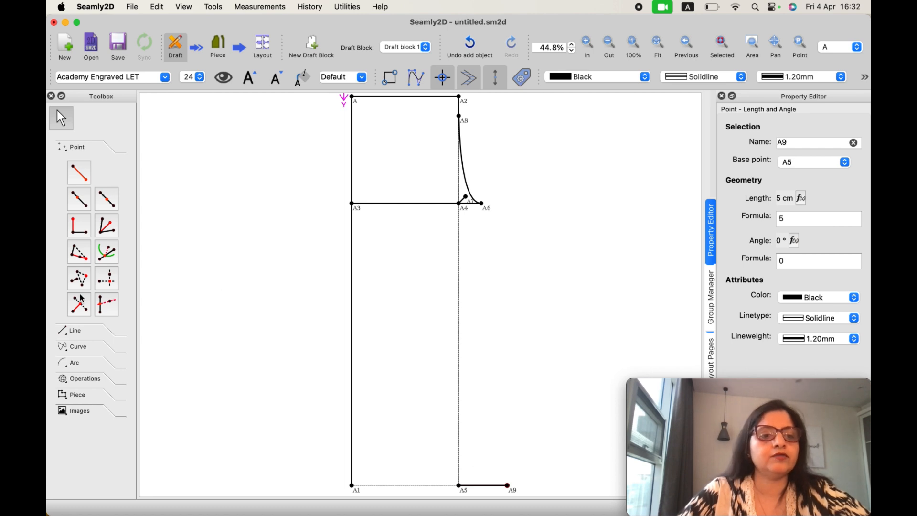
# Draw a straight line from A6 down to A9.
pyautogui.click(72, 330)
pyautogui.click(79, 188)
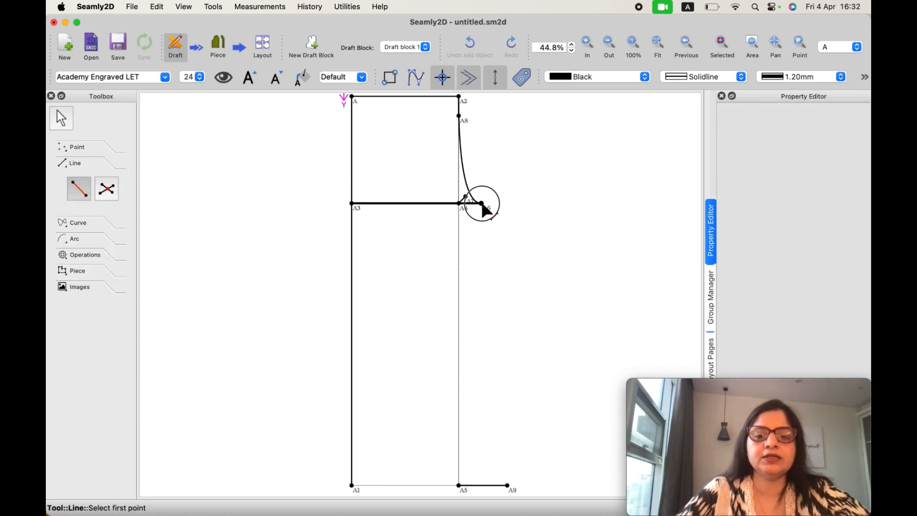
pyautogui.click(508, 485)
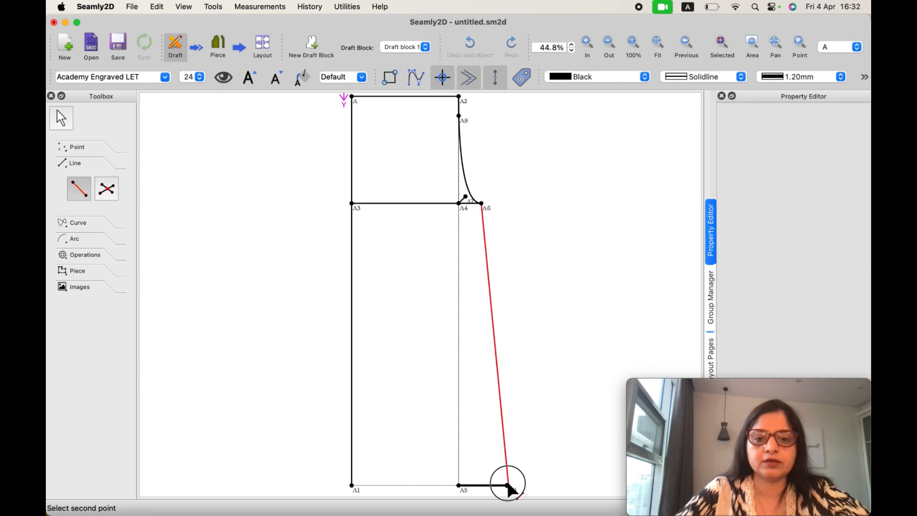
pyautogui.click(507, 485)
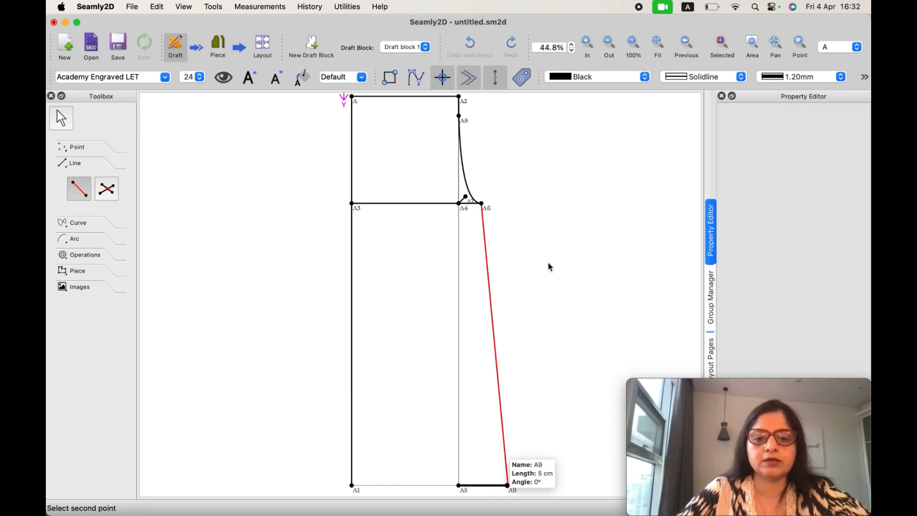
pyautogui.click(485, 204)
pyautogui.click(450, 266)
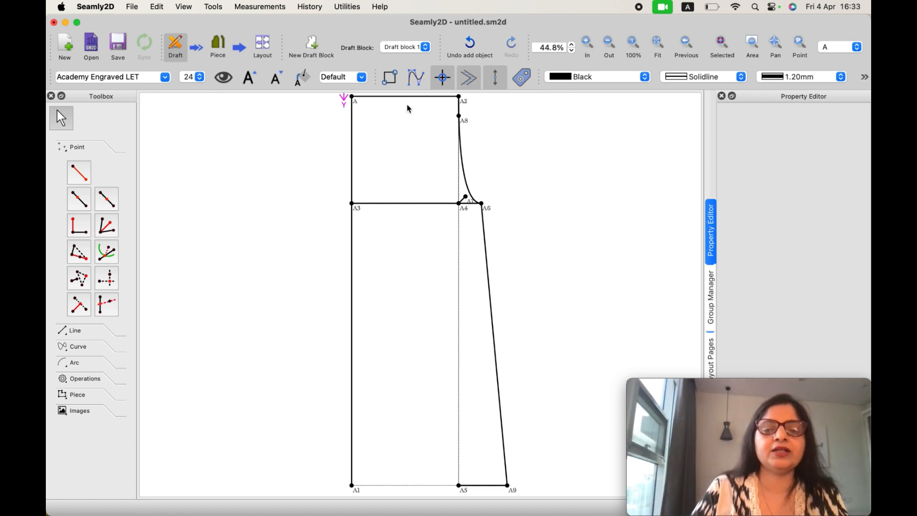
# Add a point 1 cm above A2 at a 90° angle with the Point - Length and Angle tool.
pyautogui.scroll(1, 407, 109)
pyautogui.click(84, 176)
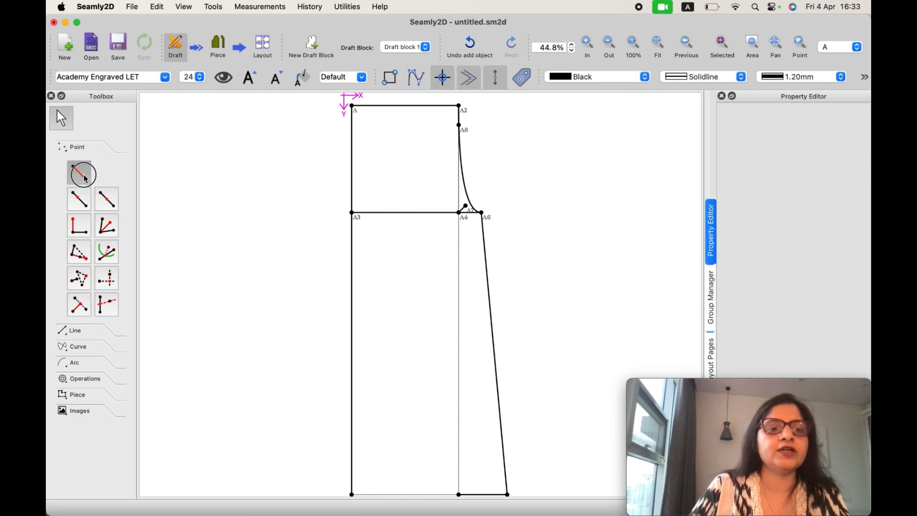
pyautogui.click(458, 105)
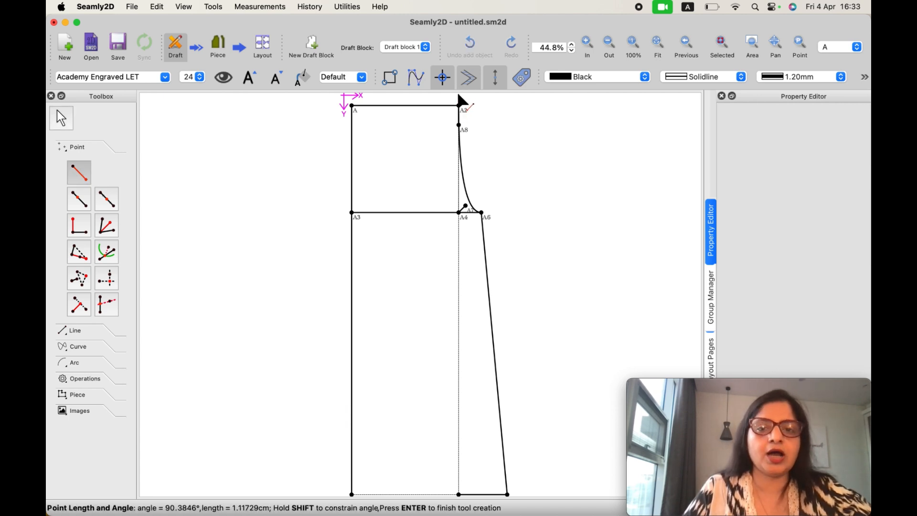
pyautogui.click(459, 95)
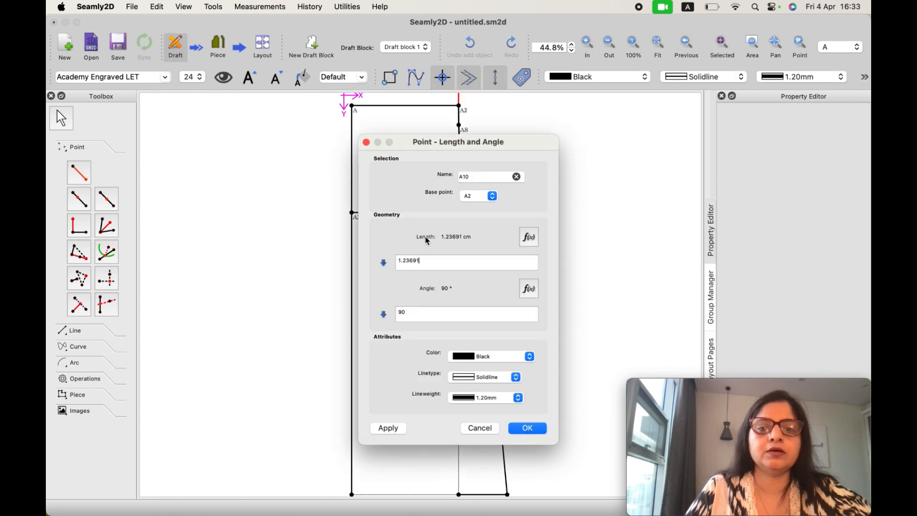
pyautogui.press('BackSpace')
pyautogui.press('BackSpace')
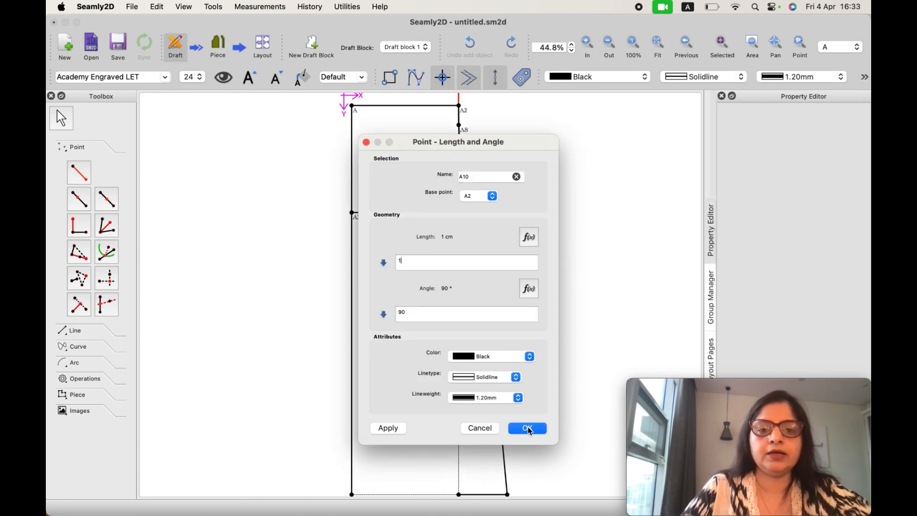
pyautogui.click(528, 427)
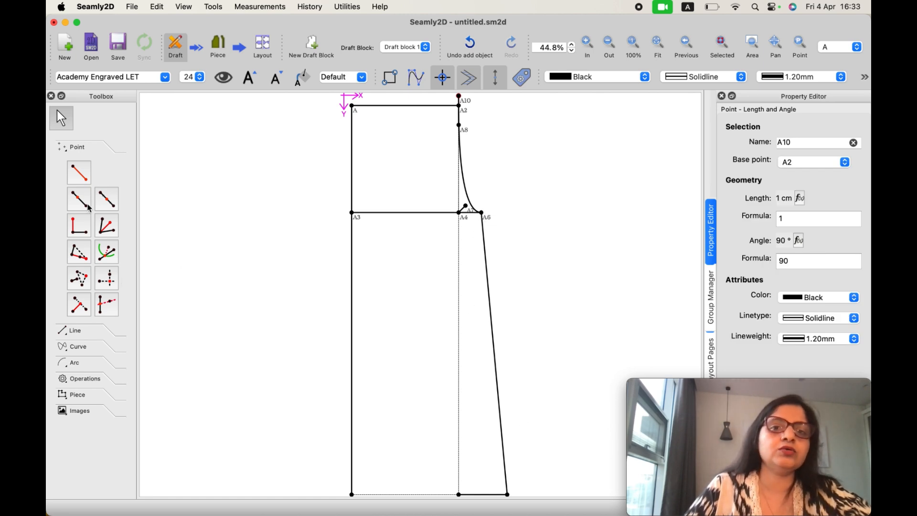
# Add a point 2 cm from A6 at an angle of about 0.95° with Point - Length and Angle.
pyautogui.click(80, 172)
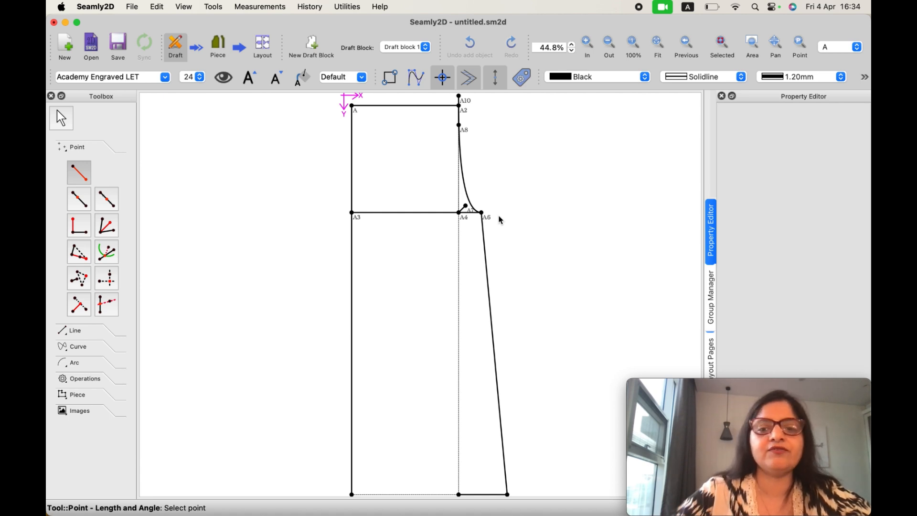
pyautogui.click(482, 212)
pyautogui.click(482, 213)
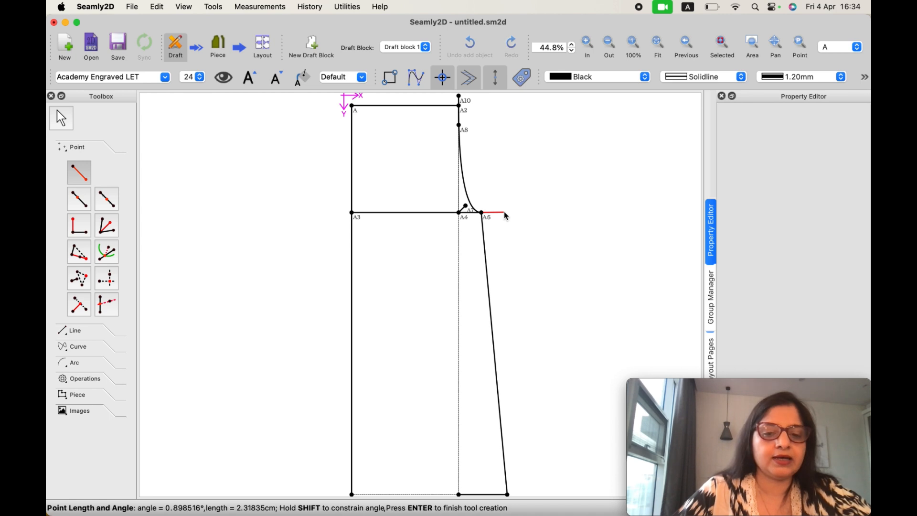
pyautogui.click(504, 216)
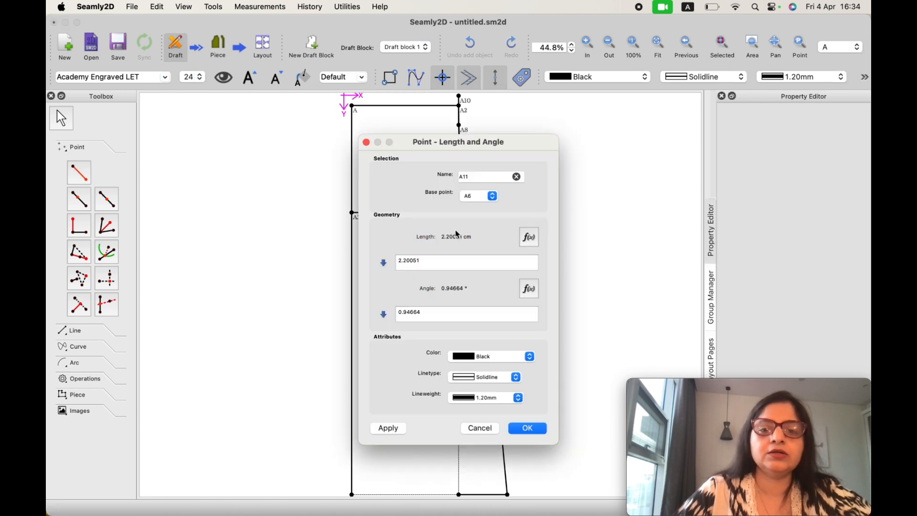
pyautogui.press('BackSpace')
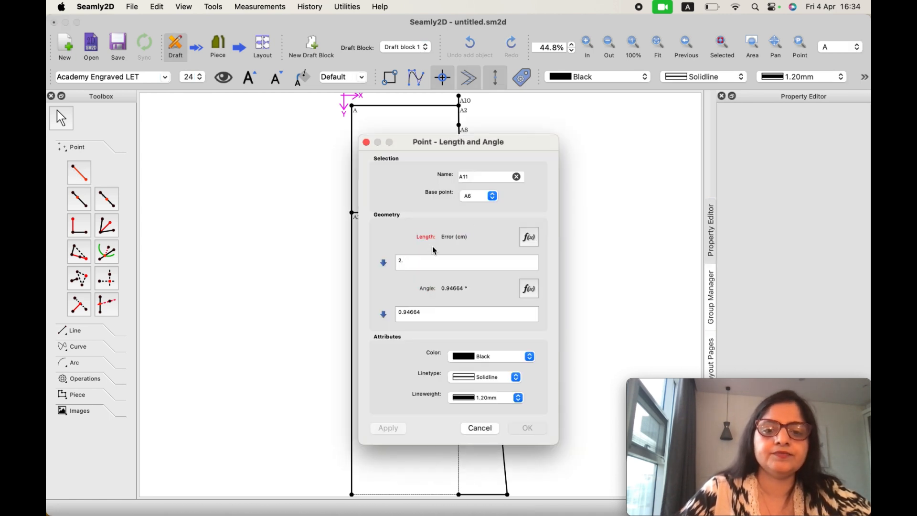
pyautogui.press('BackSpace')
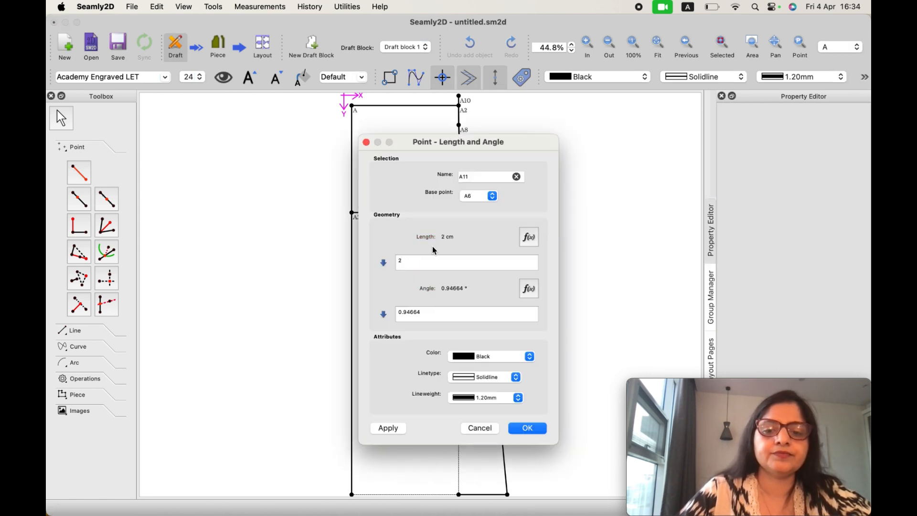
pyautogui.click(526, 428)
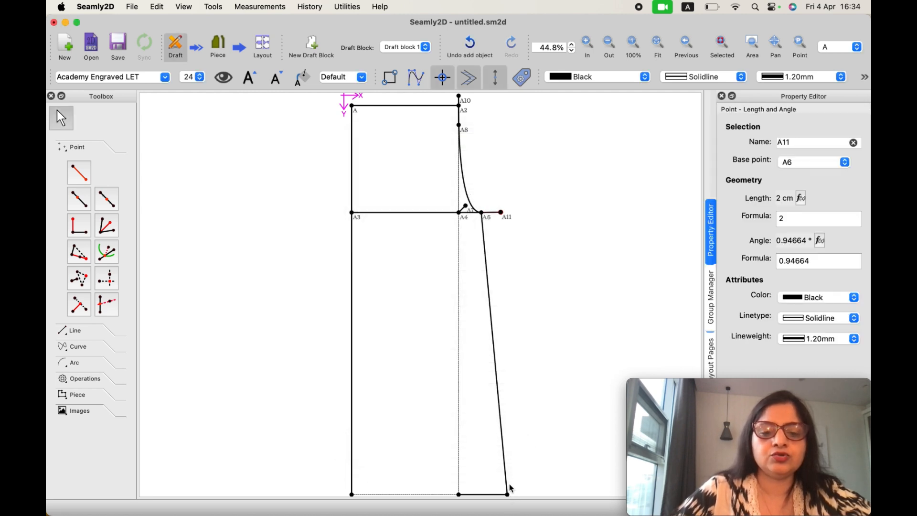
# Add a point 2 cm from A9 at a 0° angle, extending the base line further outward.
pyautogui.click(74, 181)
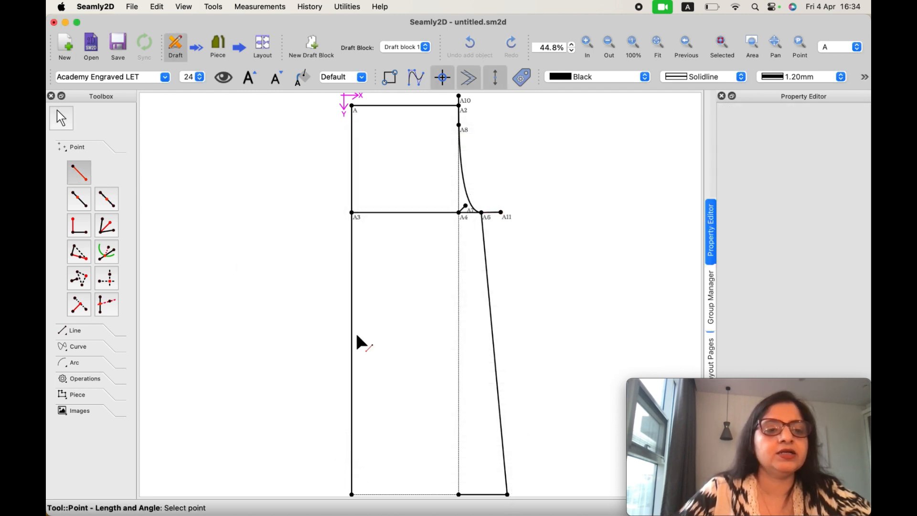
pyautogui.click(508, 494)
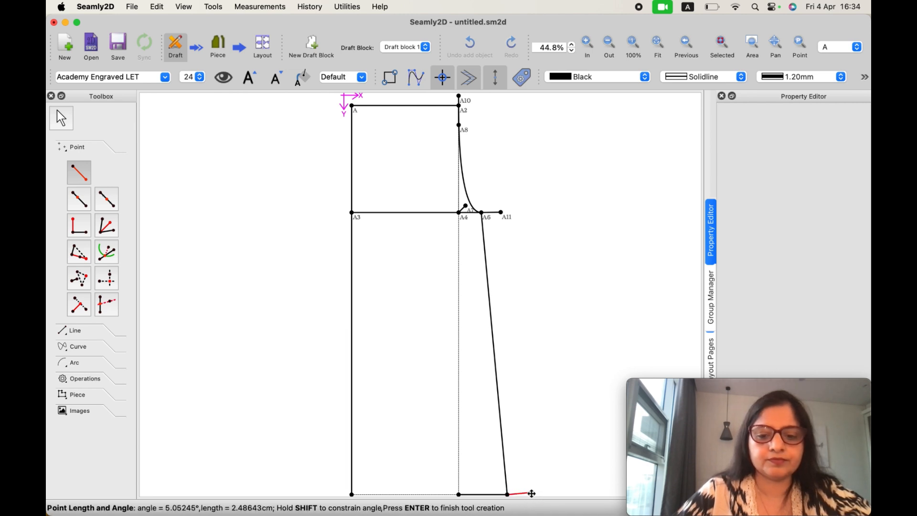
pyautogui.click(533, 494)
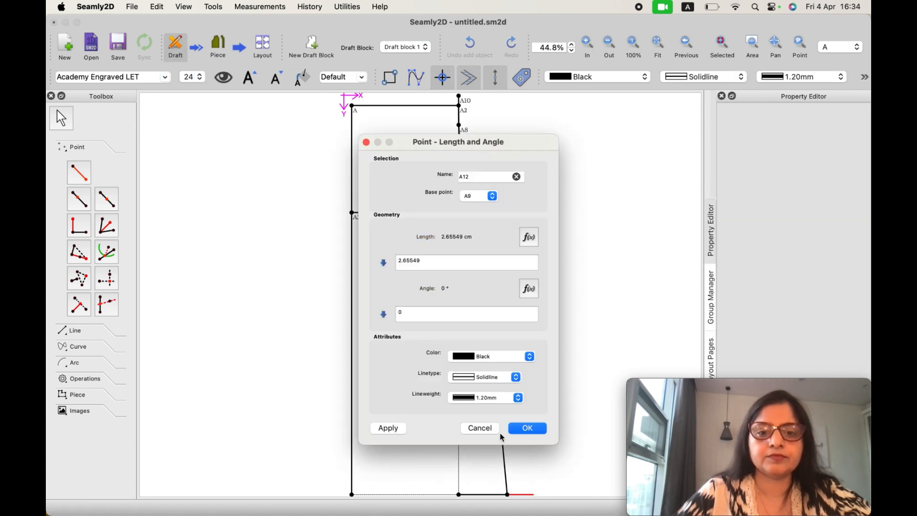
pyautogui.press('BackSpace')
pyautogui.press('BackSpace')
pyautogui.press('BackSpace')
pyautogui.press('BackSpace')
pyautogui.press('BackSpace')
pyautogui.press('BackSpace')
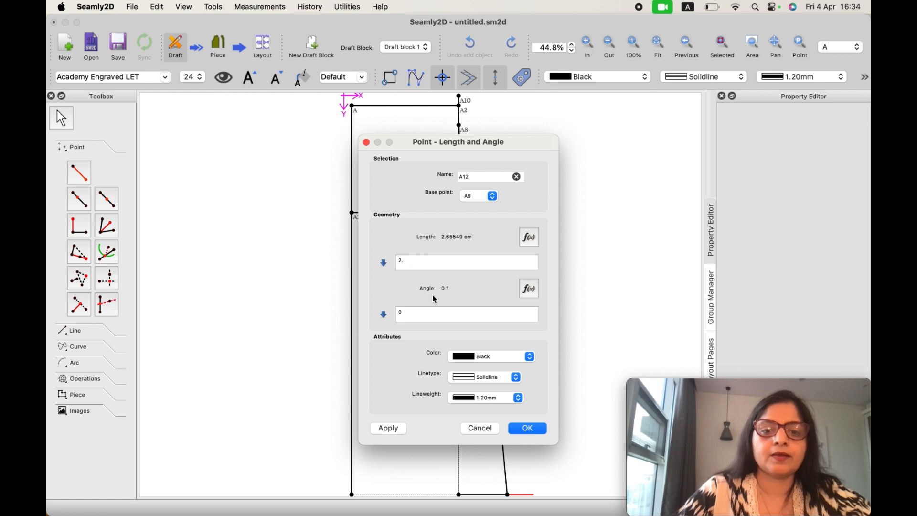
pyautogui.click(527, 427)
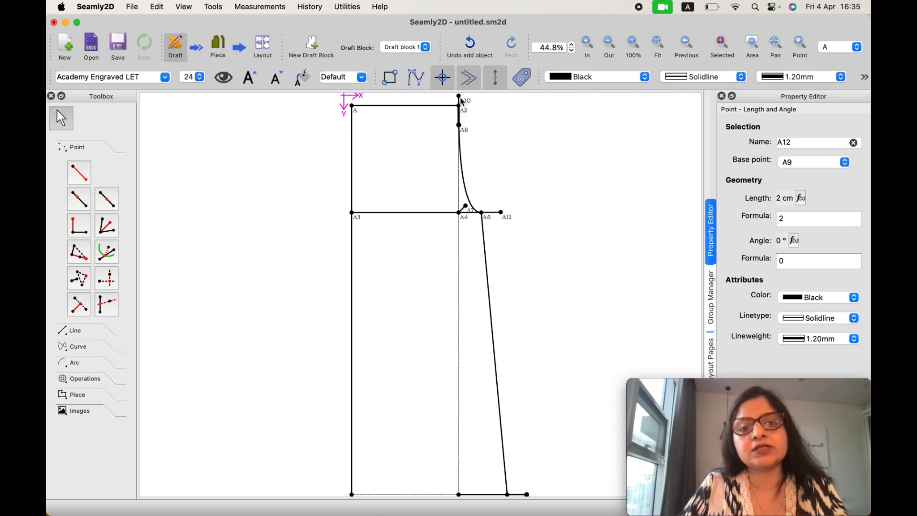
# Draw a straight line from A11 down to A12.
pyautogui.moveTo(461, 136)
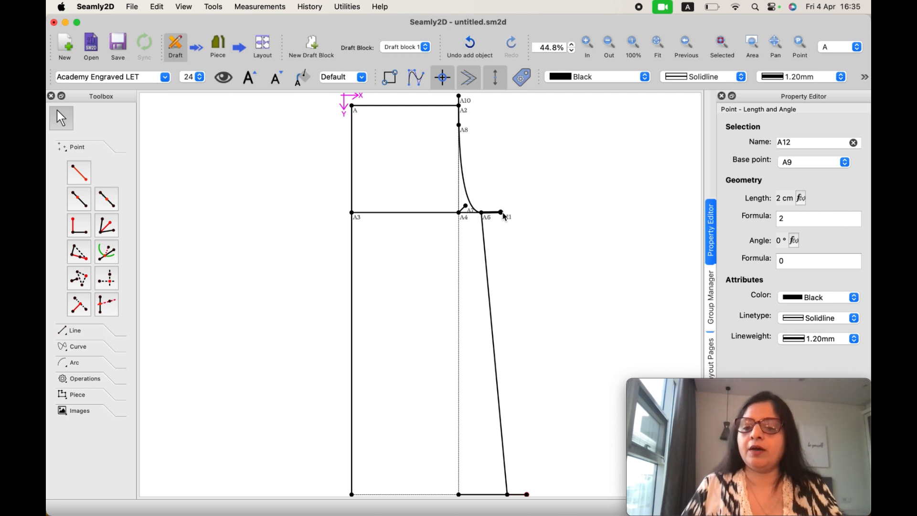
pyautogui.moveTo(505, 216)
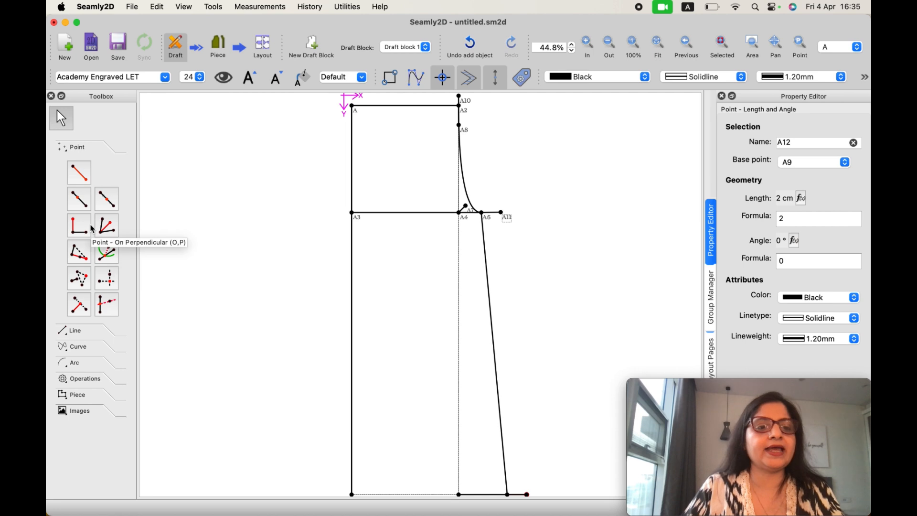
pyautogui.click(73, 330)
pyautogui.click(79, 189)
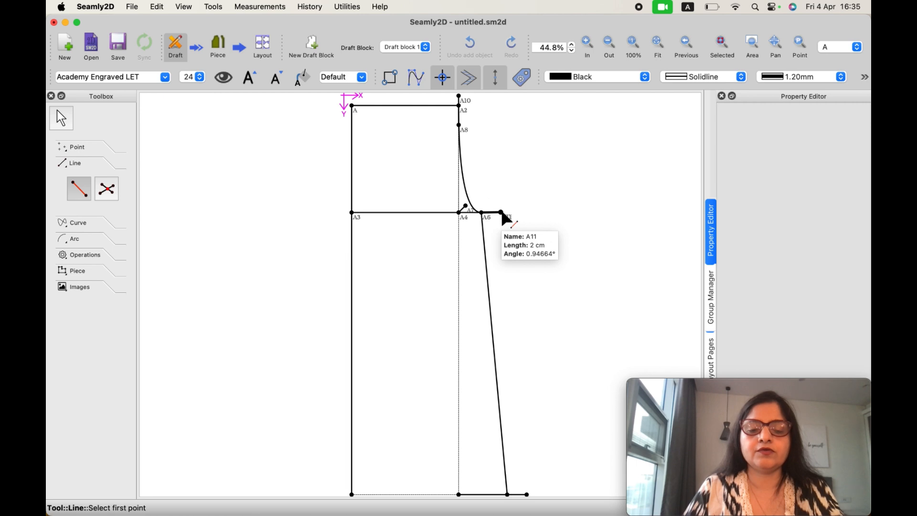
pyautogui.click(527, 494)
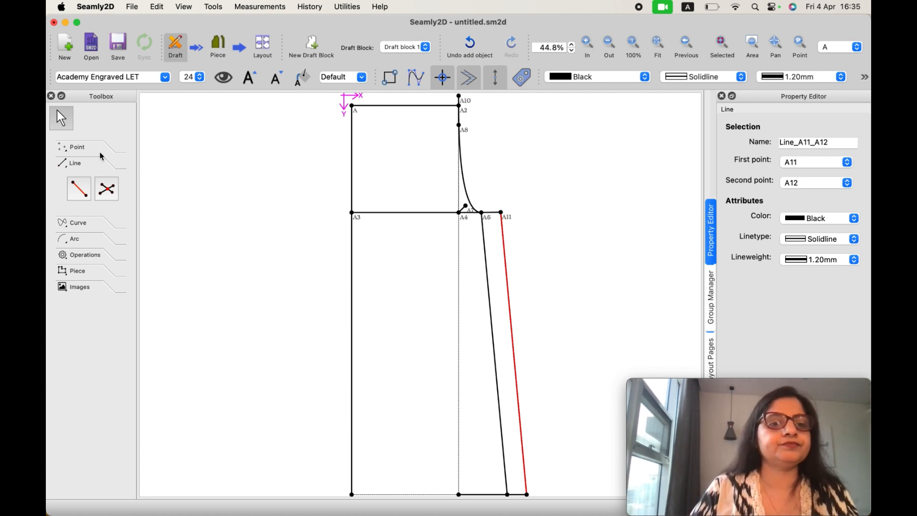
# Draw the back crotch curve from A10 to A11 with Curve - Fixed, shaped by A8 and the diagonal point near A4.
pyautogui.click(76, 223)
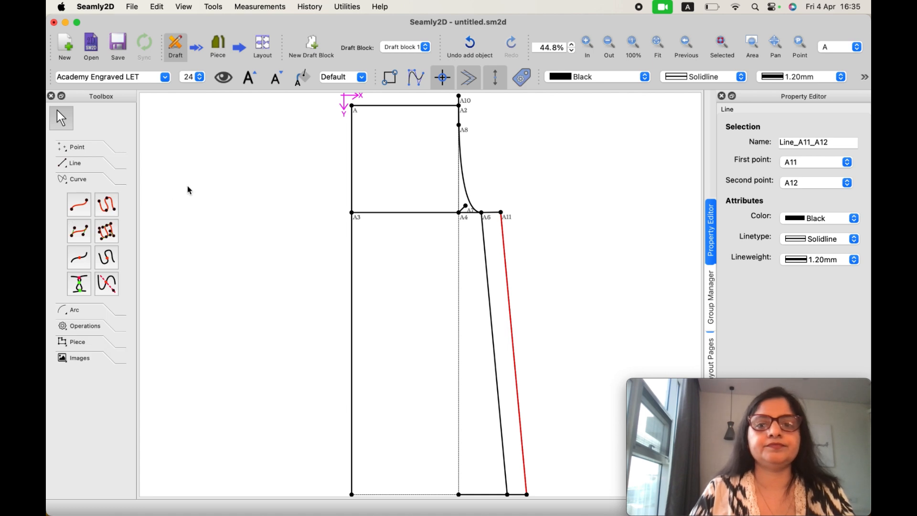
pyautogui.click(80, 232)
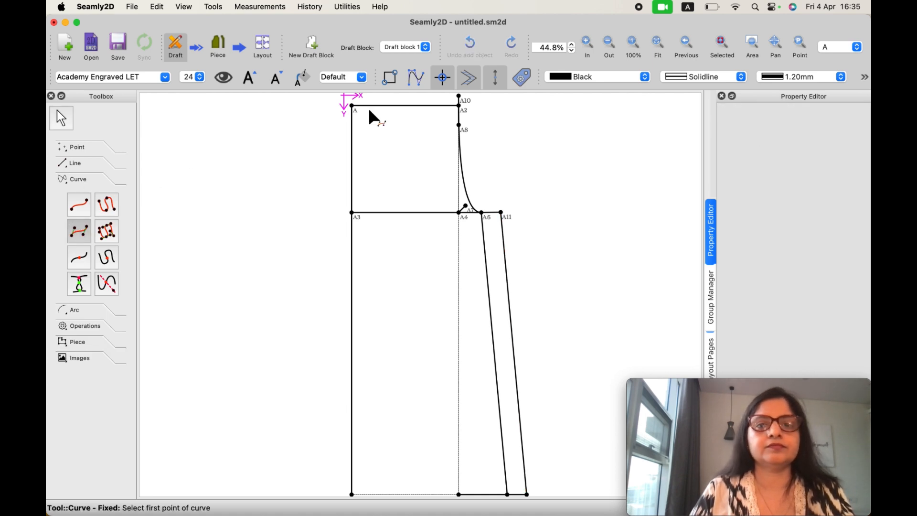
pyautogui.click(458, 127)
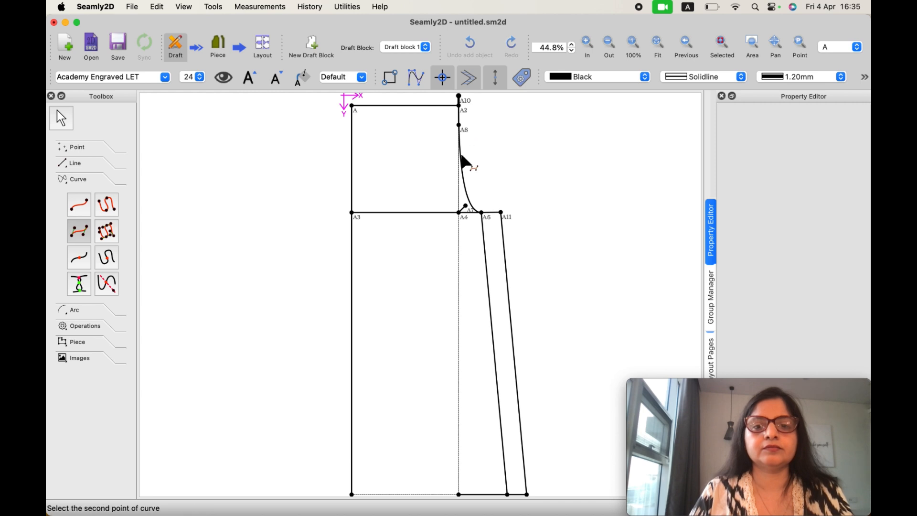
pyautogui.click(466, 206)
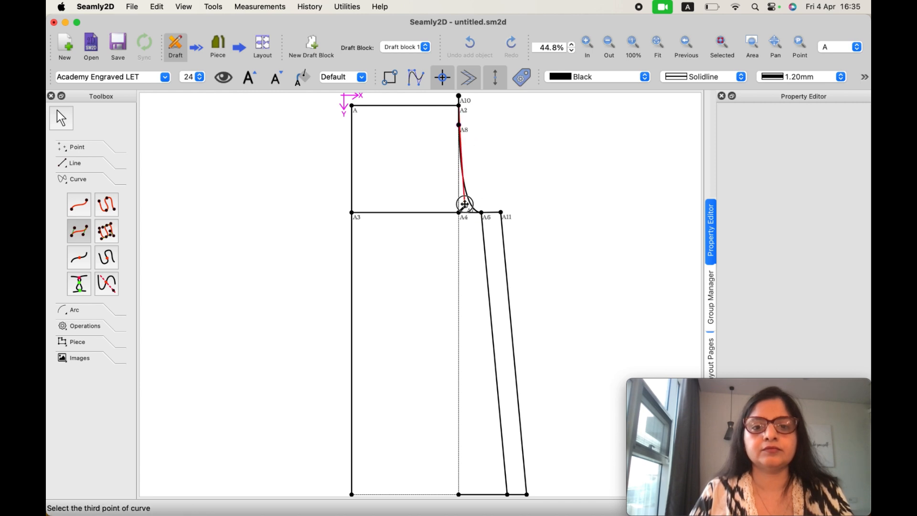
pyautogui.click(501, 212)
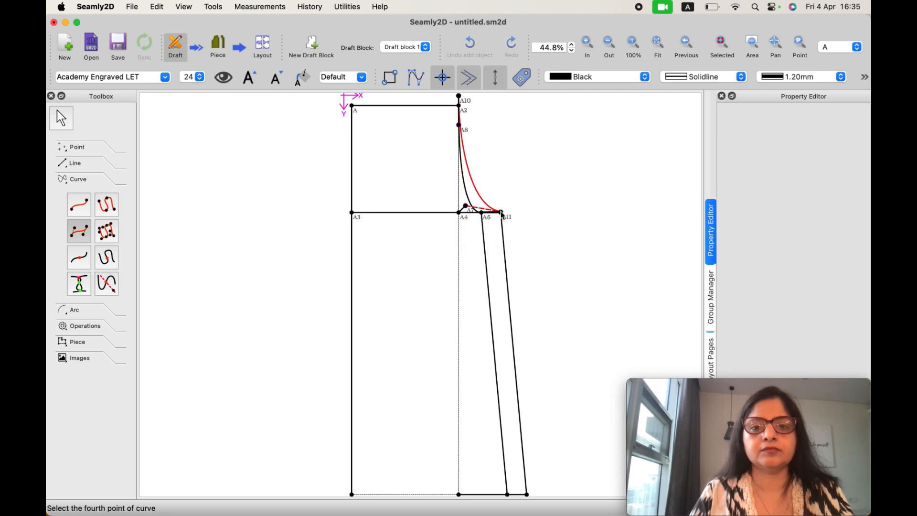
pyautogui.click(539, 191)
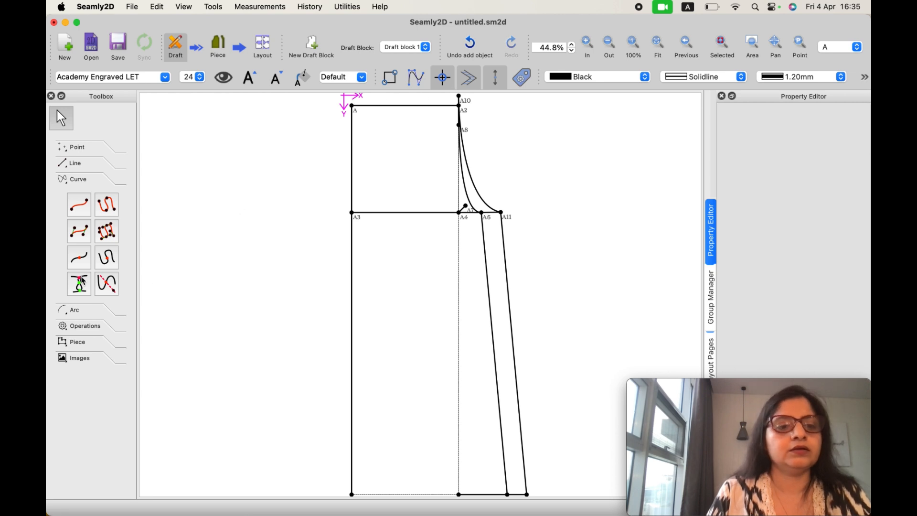
# Draw a straight line from A to A10 for the back's raised top edge.
pyautogui.click(80, 164)
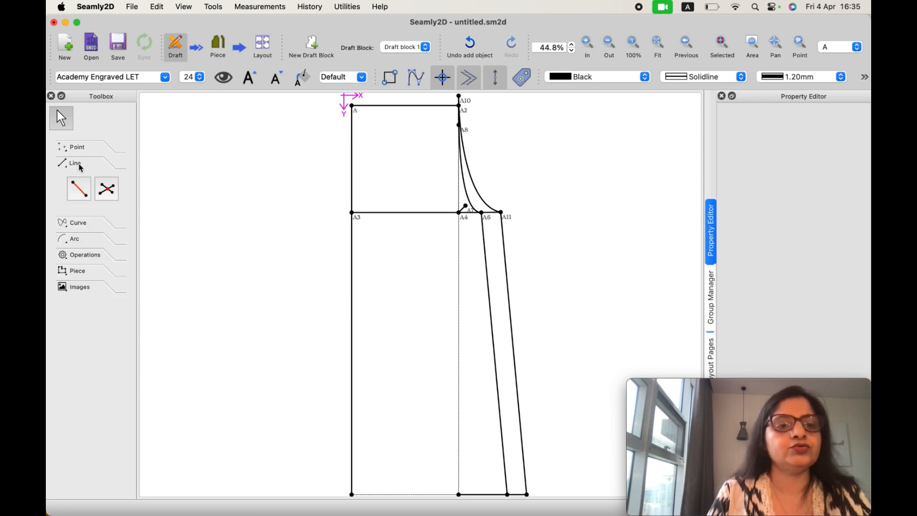
pyautogui.click(79, 189)
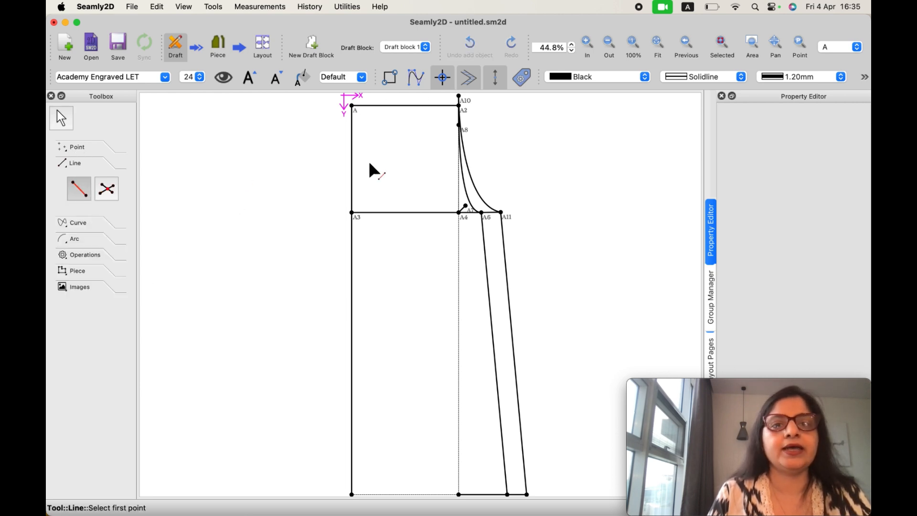
pyautogui.click(352, 105)
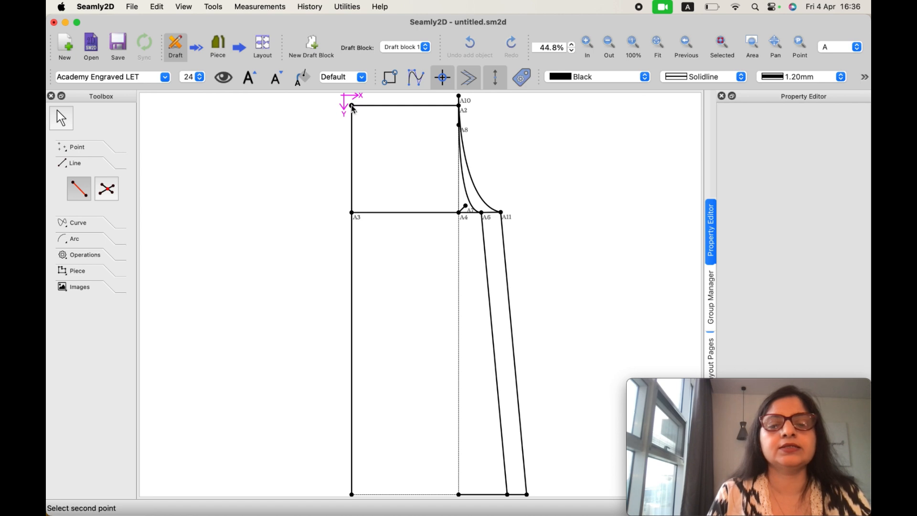
pyautogui.click(458, 97)
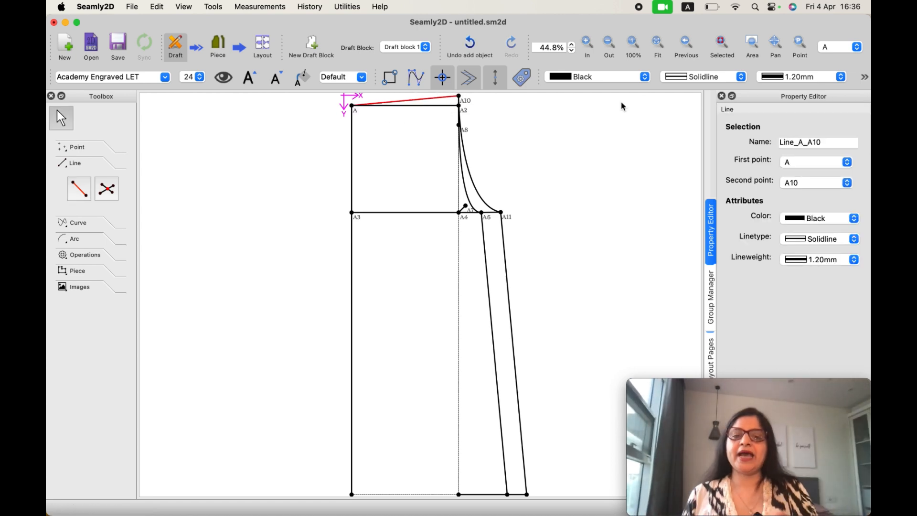
pyautogui.scroll(-1, 396, 196)
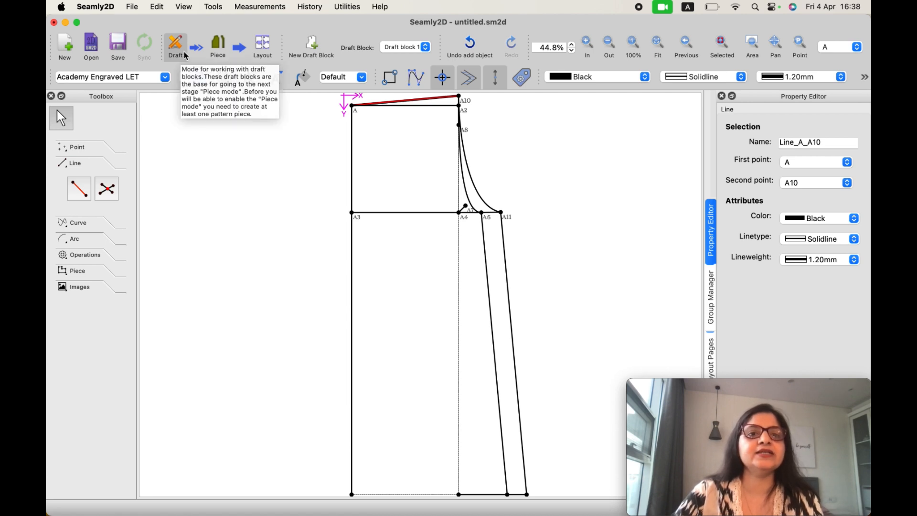
# Create a new draft block named Draft Block 2 and fit the whole drawing in view.
pyautogui.click(311, 47)
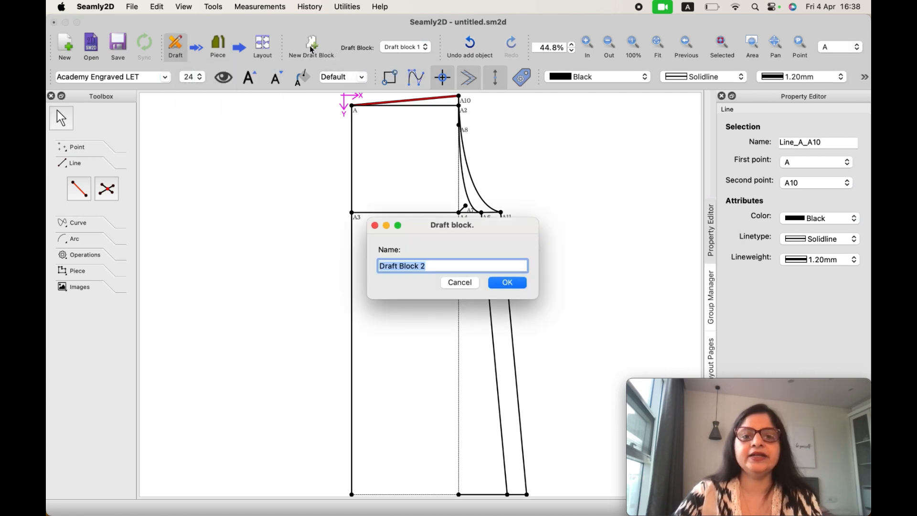
pyautogui.click(507, 282)
pyautogui.click(710, 43)
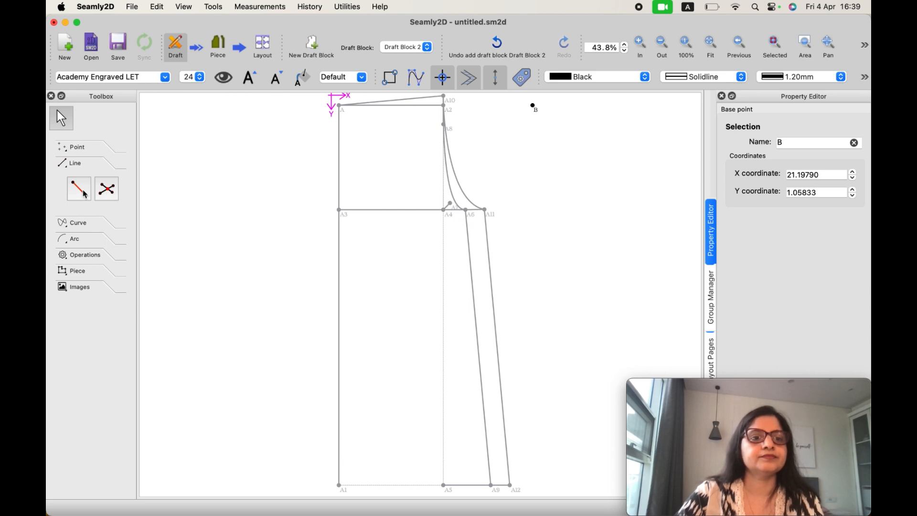
# Add a point below B at 270° with the length formula Line_A_A10*2+22, using Point - Length and Angle.
pyautogui.click(78, 147)
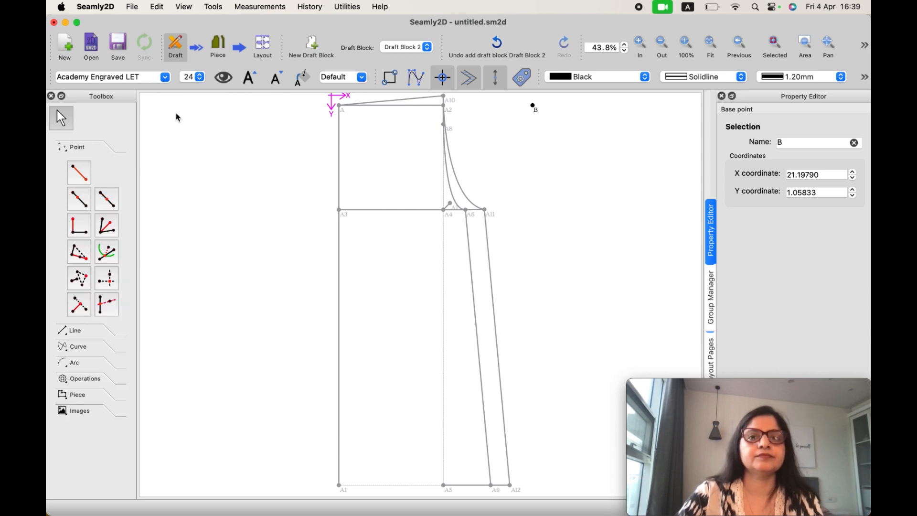
pyautogui.click(78, 181)
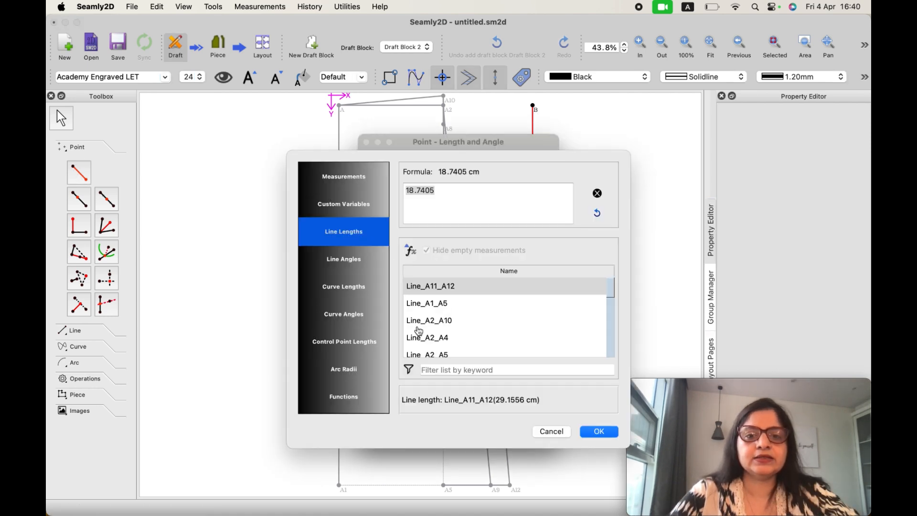
pyautogui.scroll(-3, 418, 331)
pyautogui.scroll(-5, 418, 330)
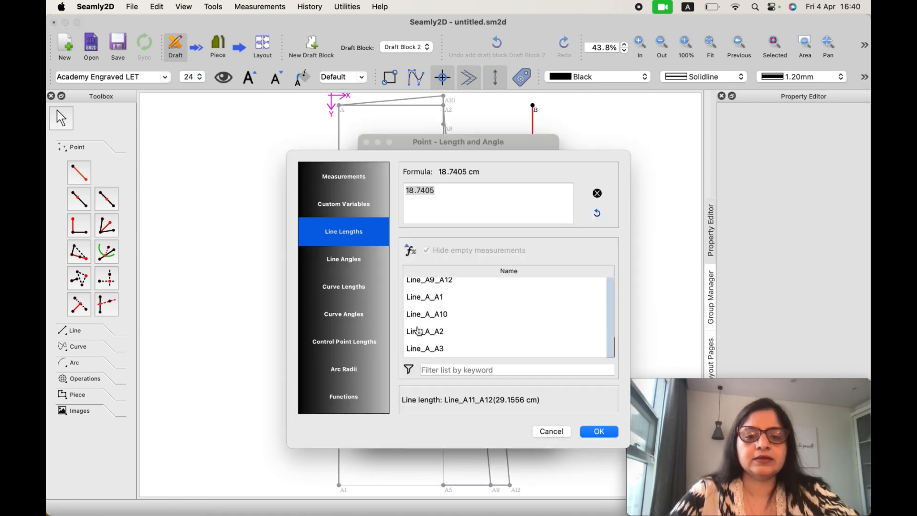
pyautogui.click(420, 317)
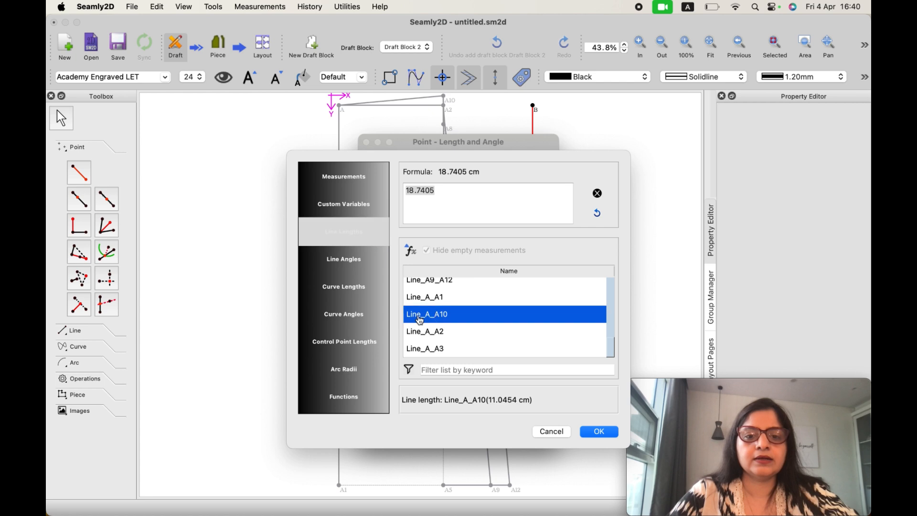
pyautogui.doubleClick(420, 317)
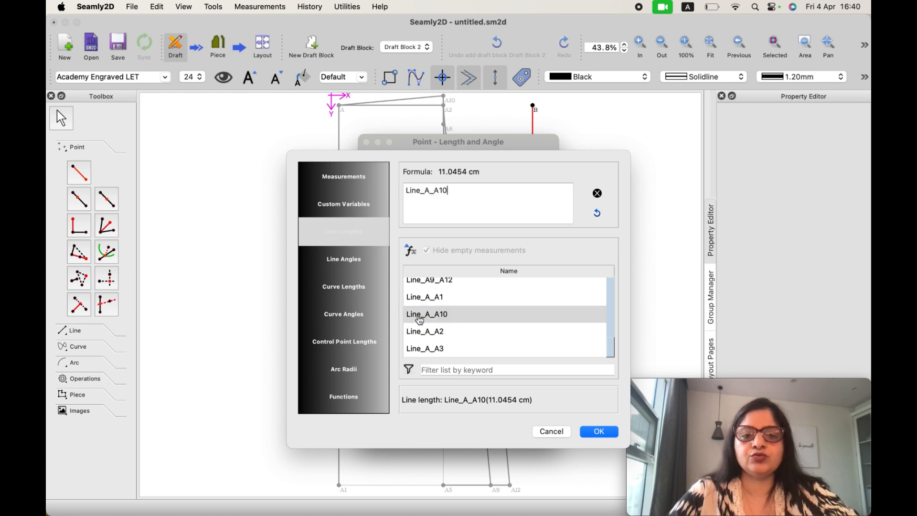
pyautogui.click(600, 432)
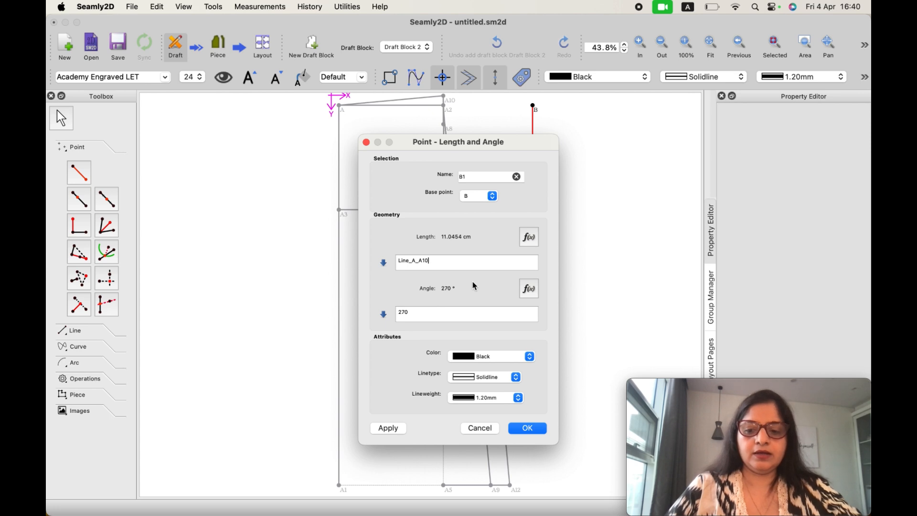
pyautogui.write('*2')
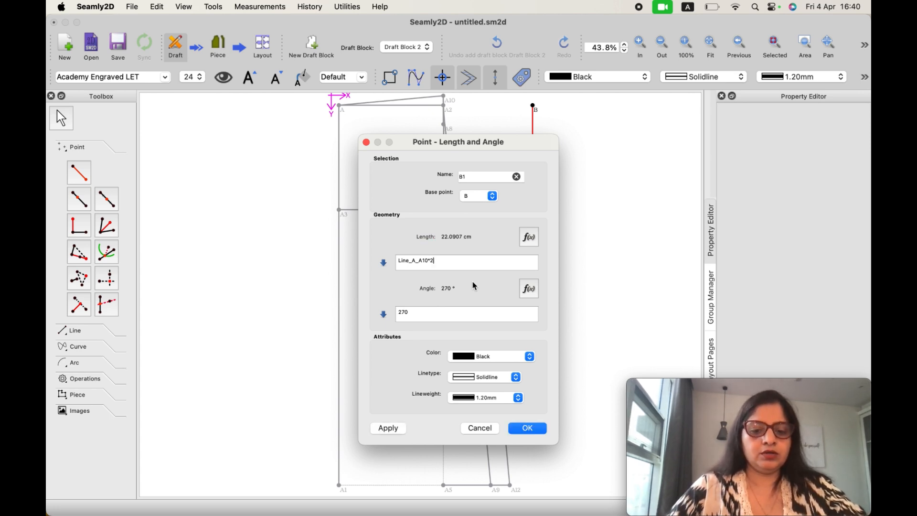
pyautogui.write('+2')
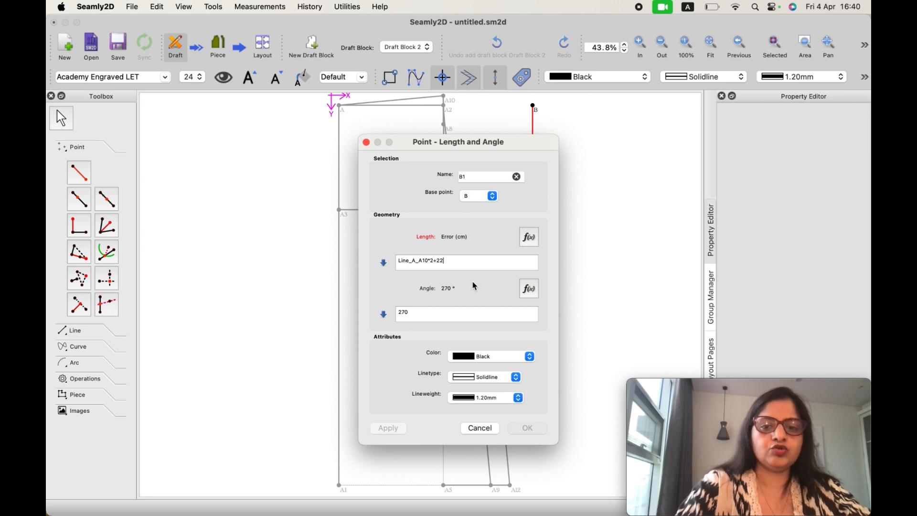
pyautogui.write('2')
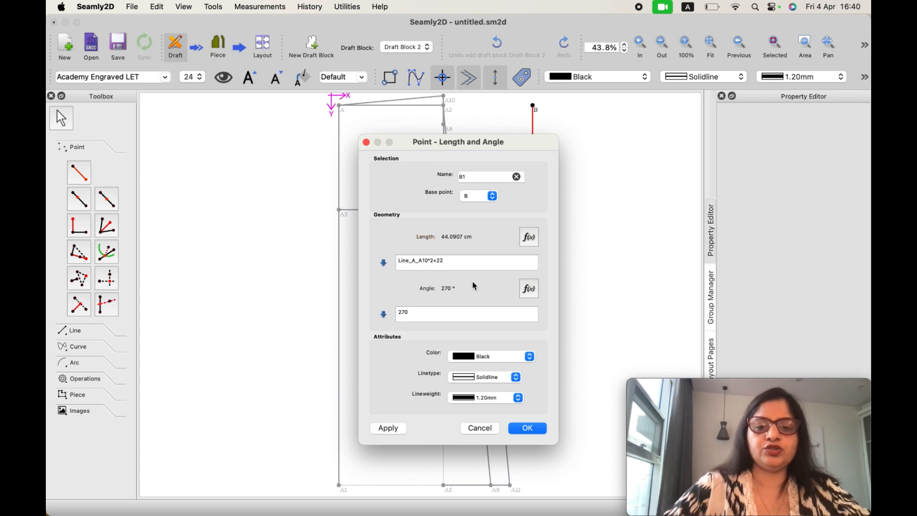
pyautogui.click(531, 428)
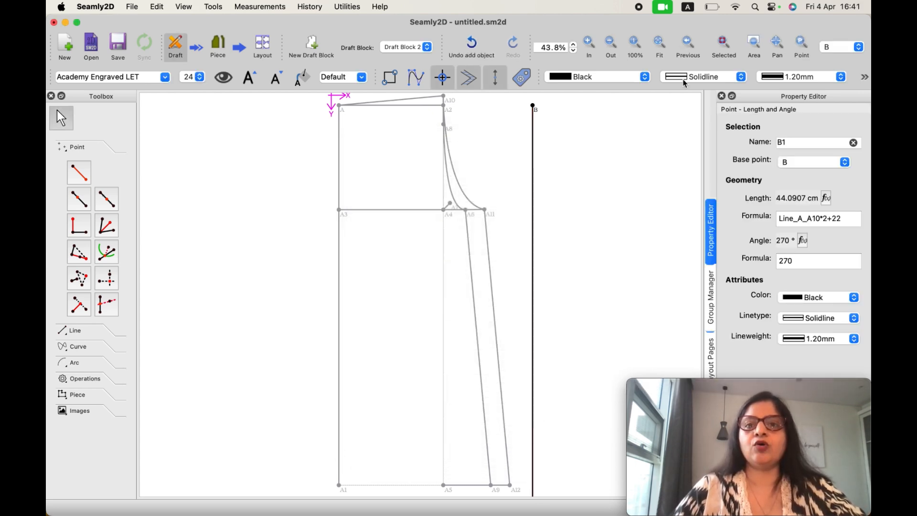
# Add a point 3 cm from B at a 0° angle with Point - Length and Angle.
pyautogui.click(660, 43)
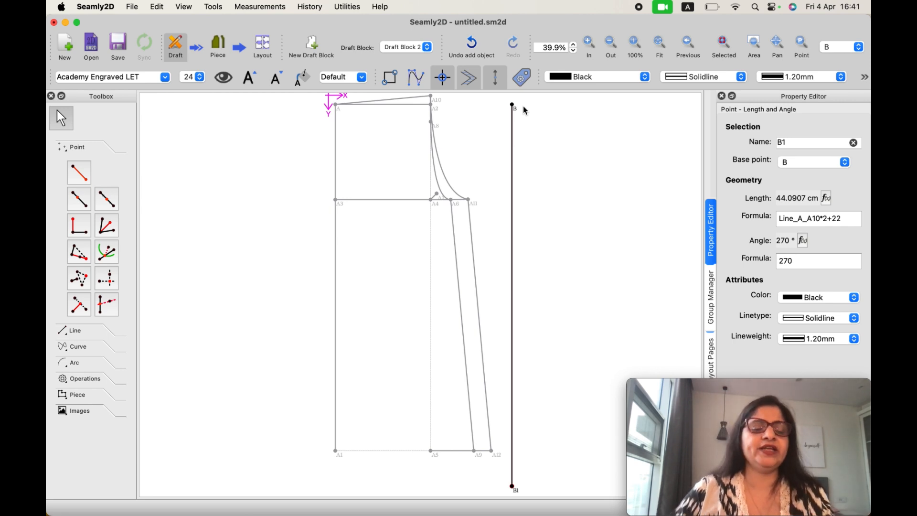
pyautogui.click(80, 177)
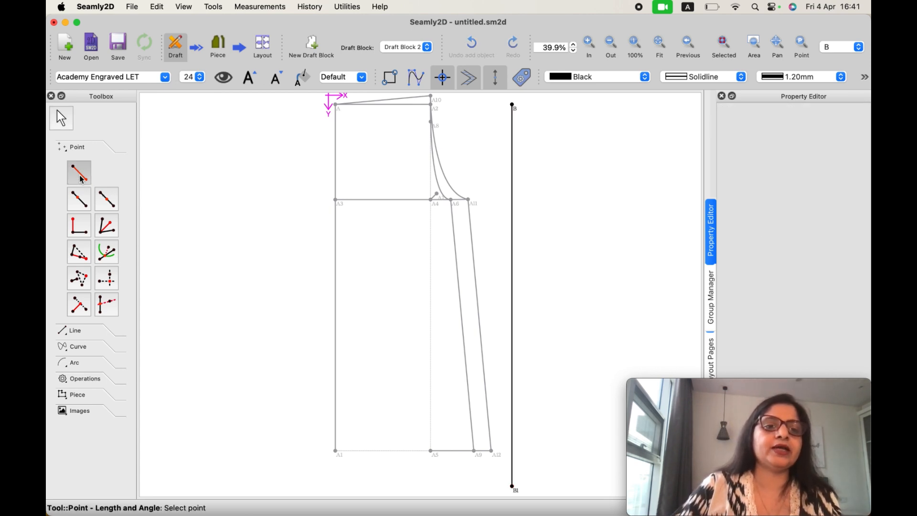
pyautogui.click(512, 104)
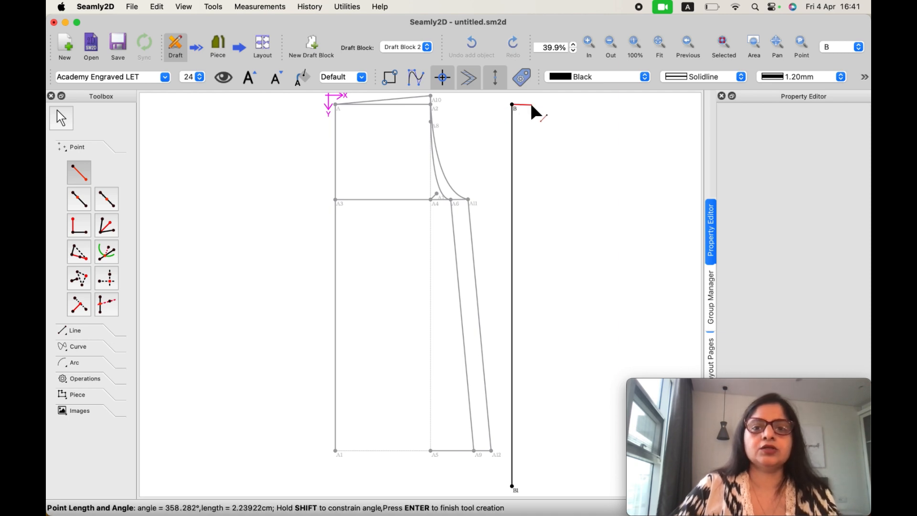
pyautogui.click(534, 104)
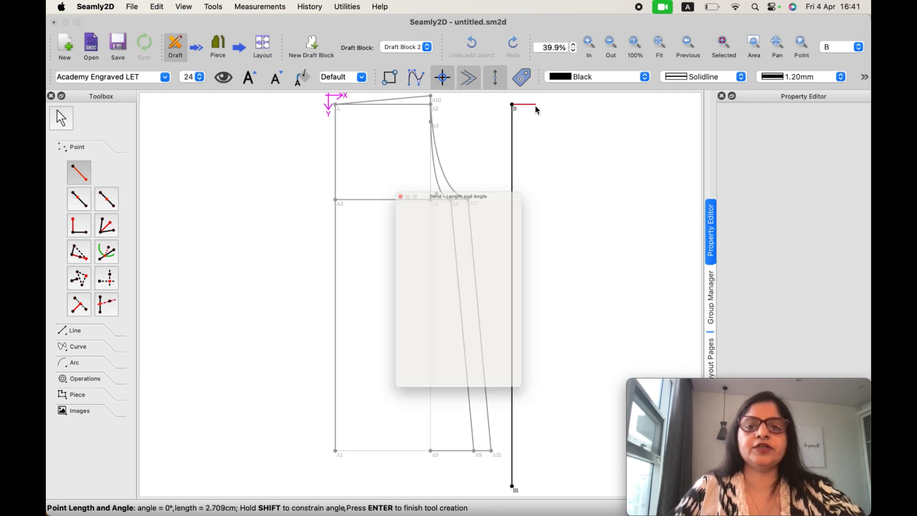
pyautogui.moveTo(423, 261); pyautogui.dragTo(385, 265)
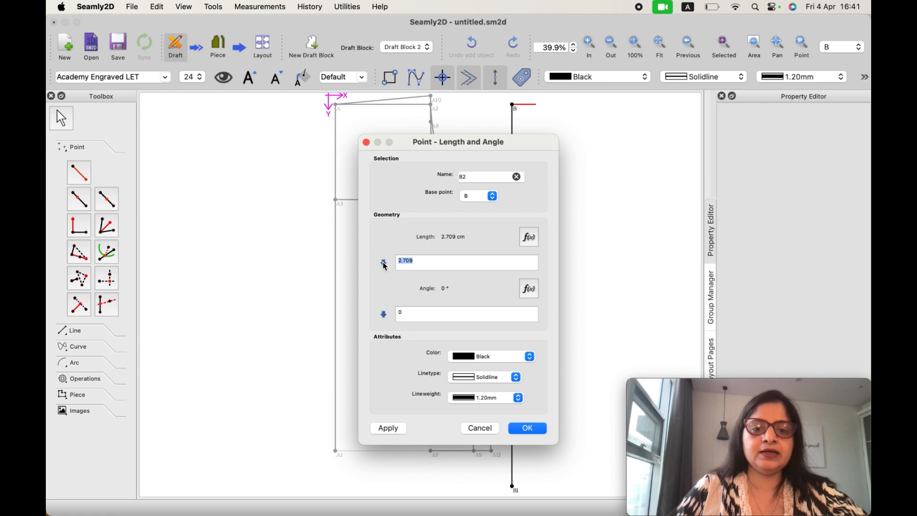
pyautogui.write('3')
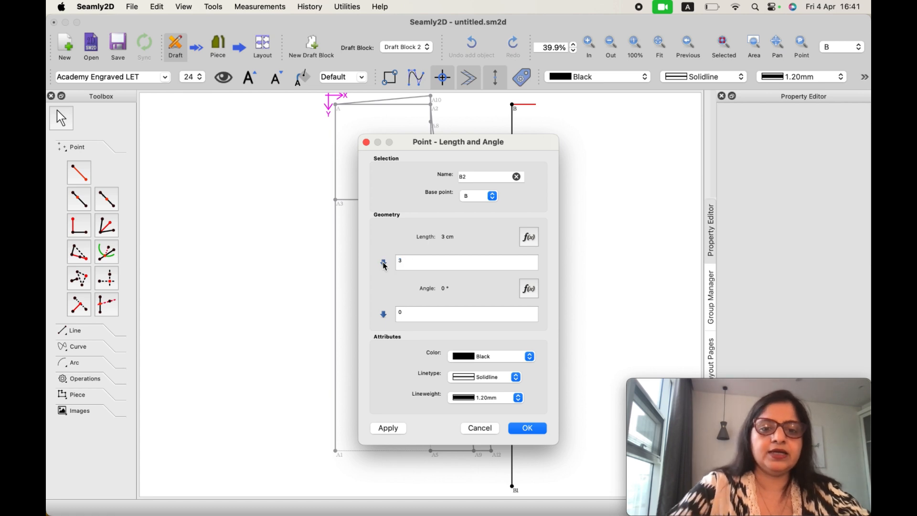
pyautogui.click(514, 430)
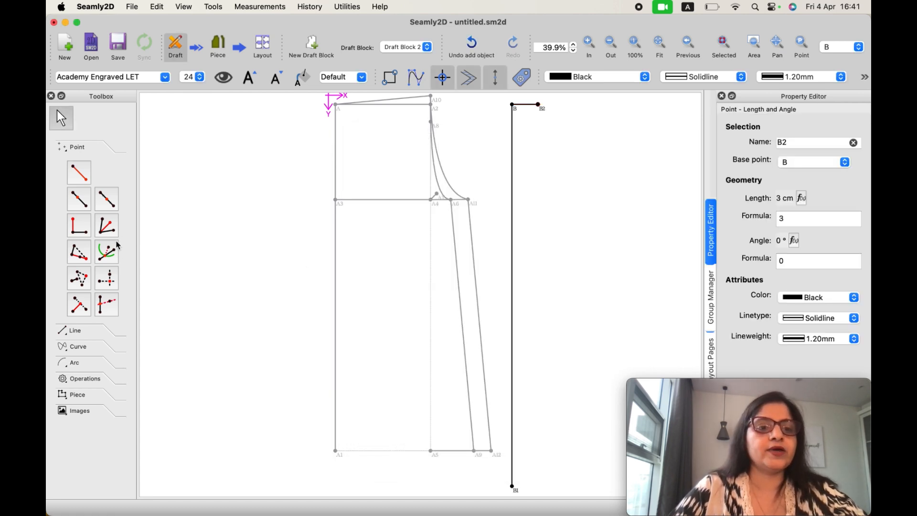
# Add a Point - Intersect XY using B2 for the X value and B1 for the Y value.
pyautogui.click(110, 278)
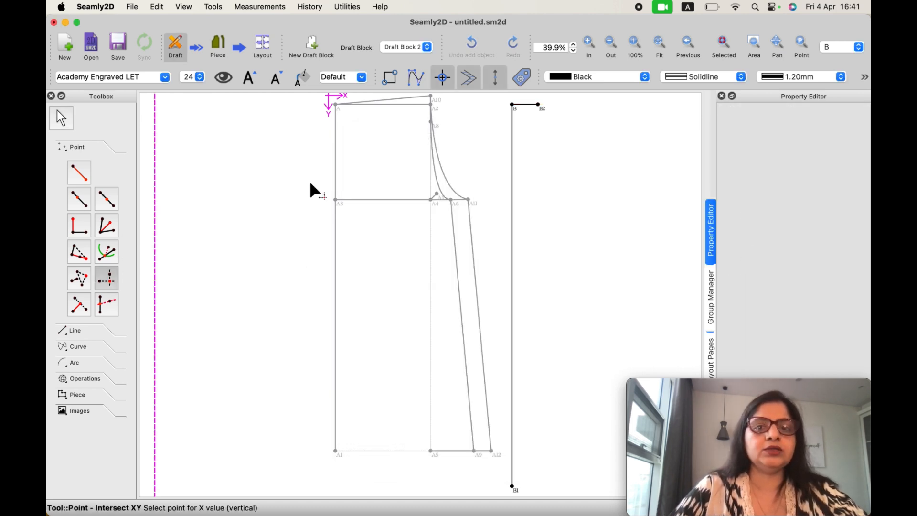
pyautogui.click(538, 105)
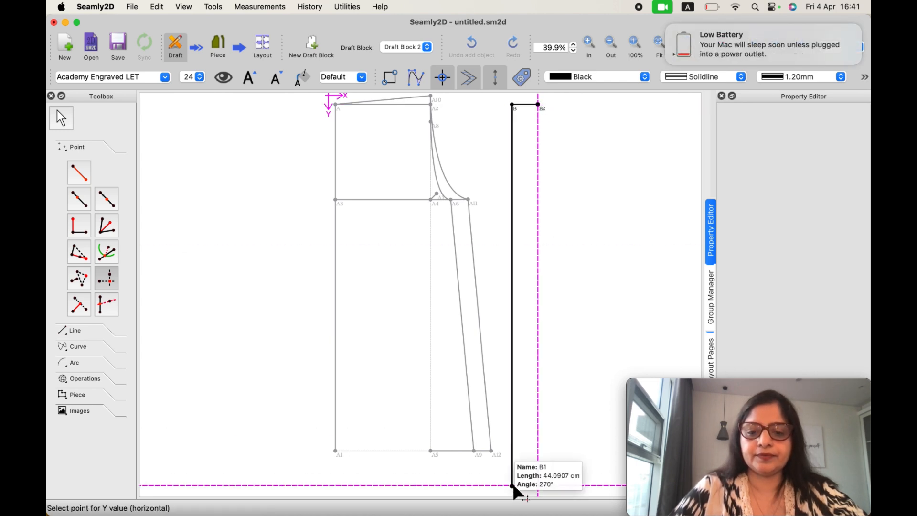
pyautogui.click(511, 486)
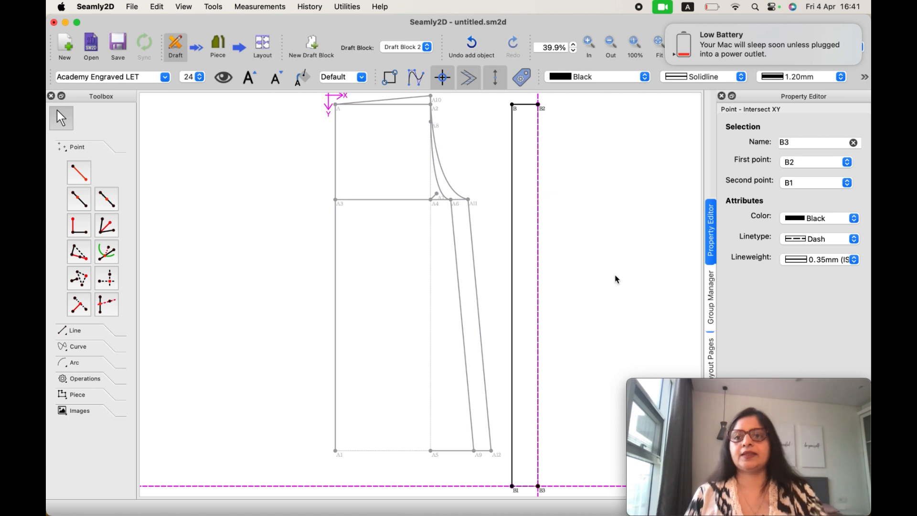